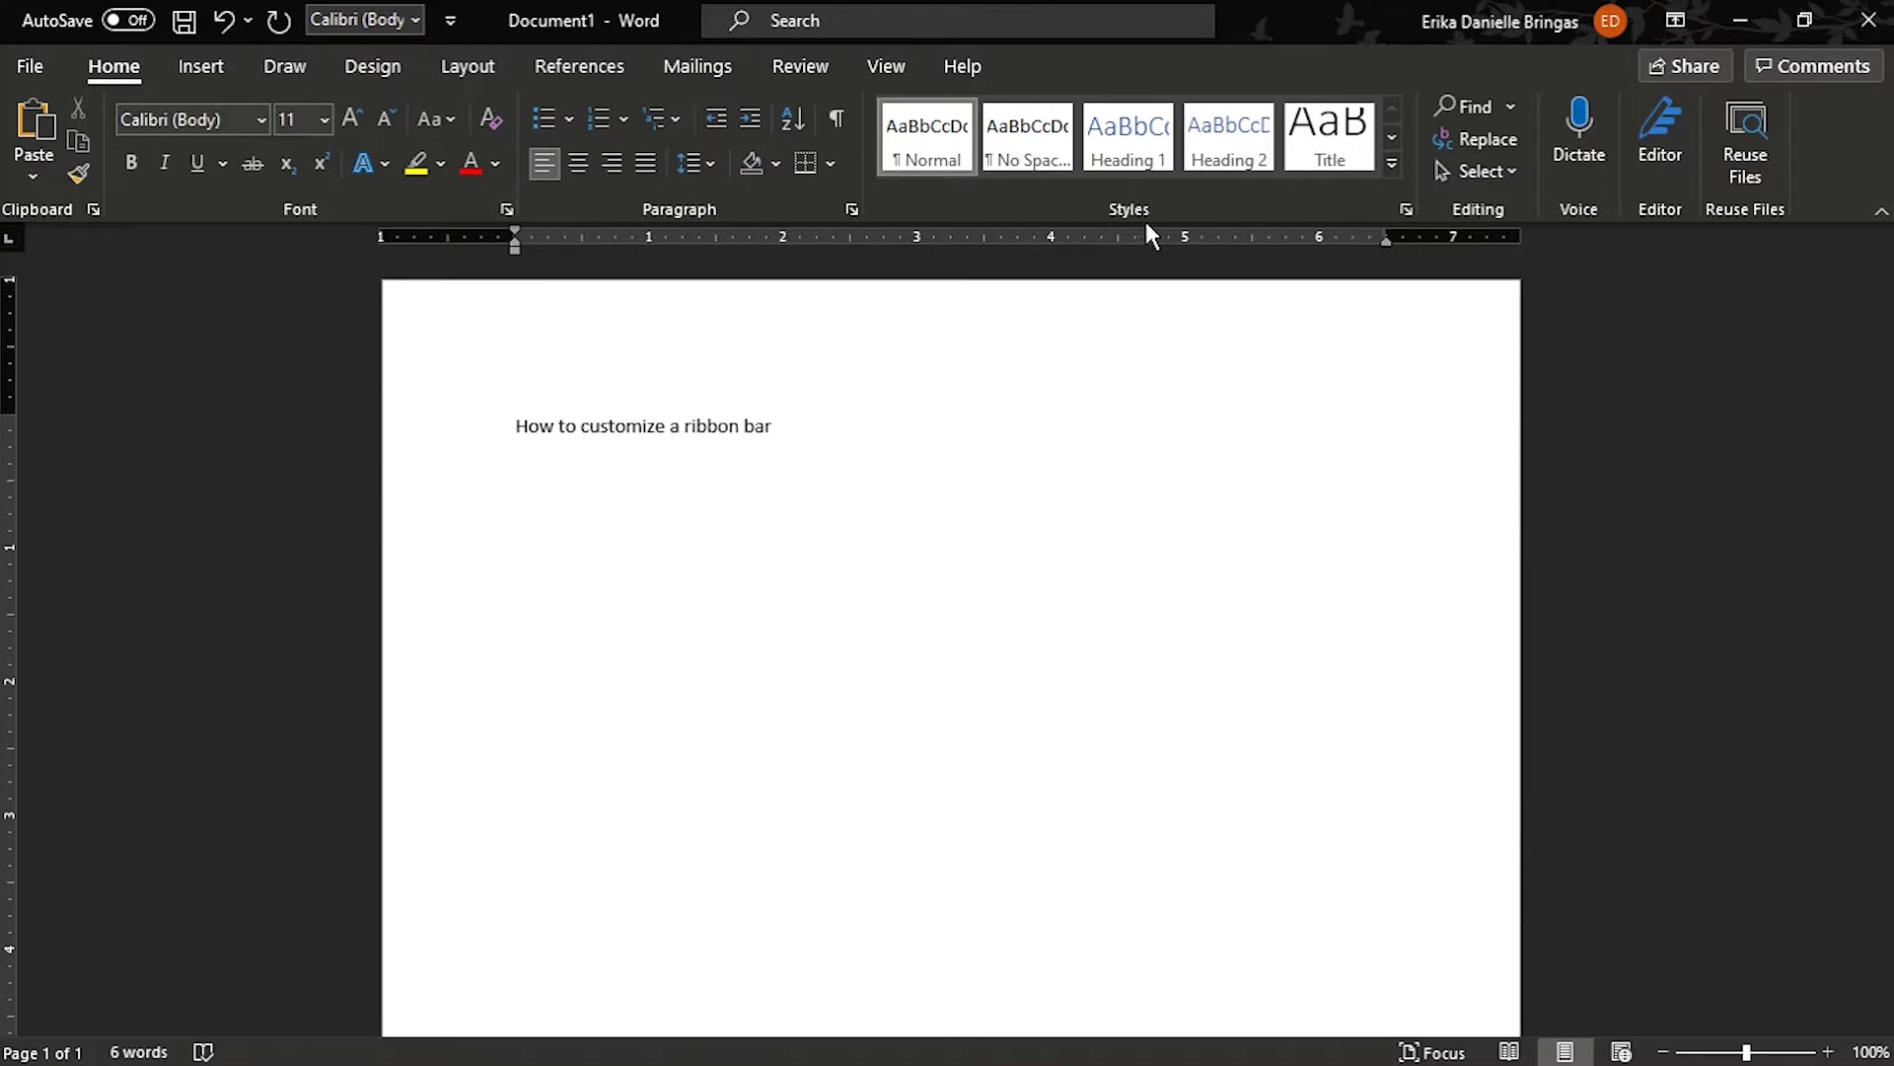
Look at the Paragraph settings dialog and close it without changes
click(851, 210)
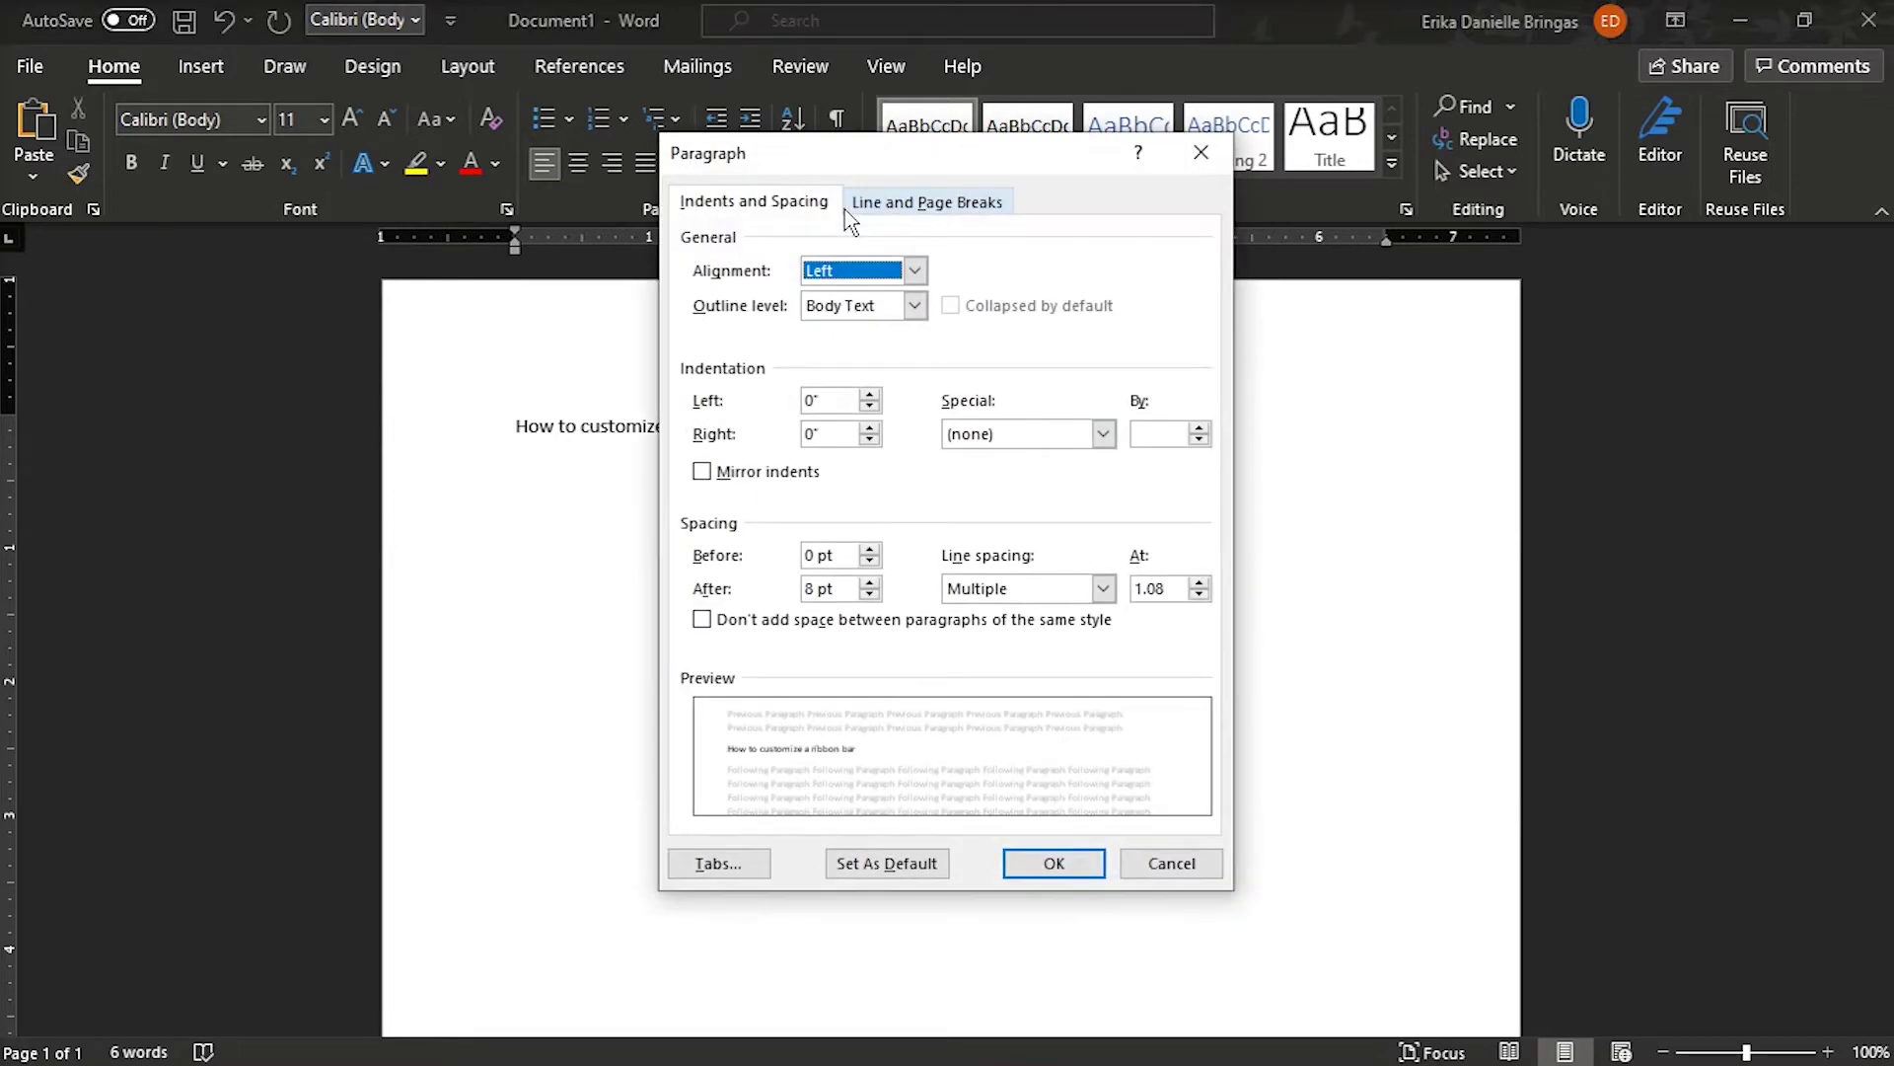
click(1200, 152)
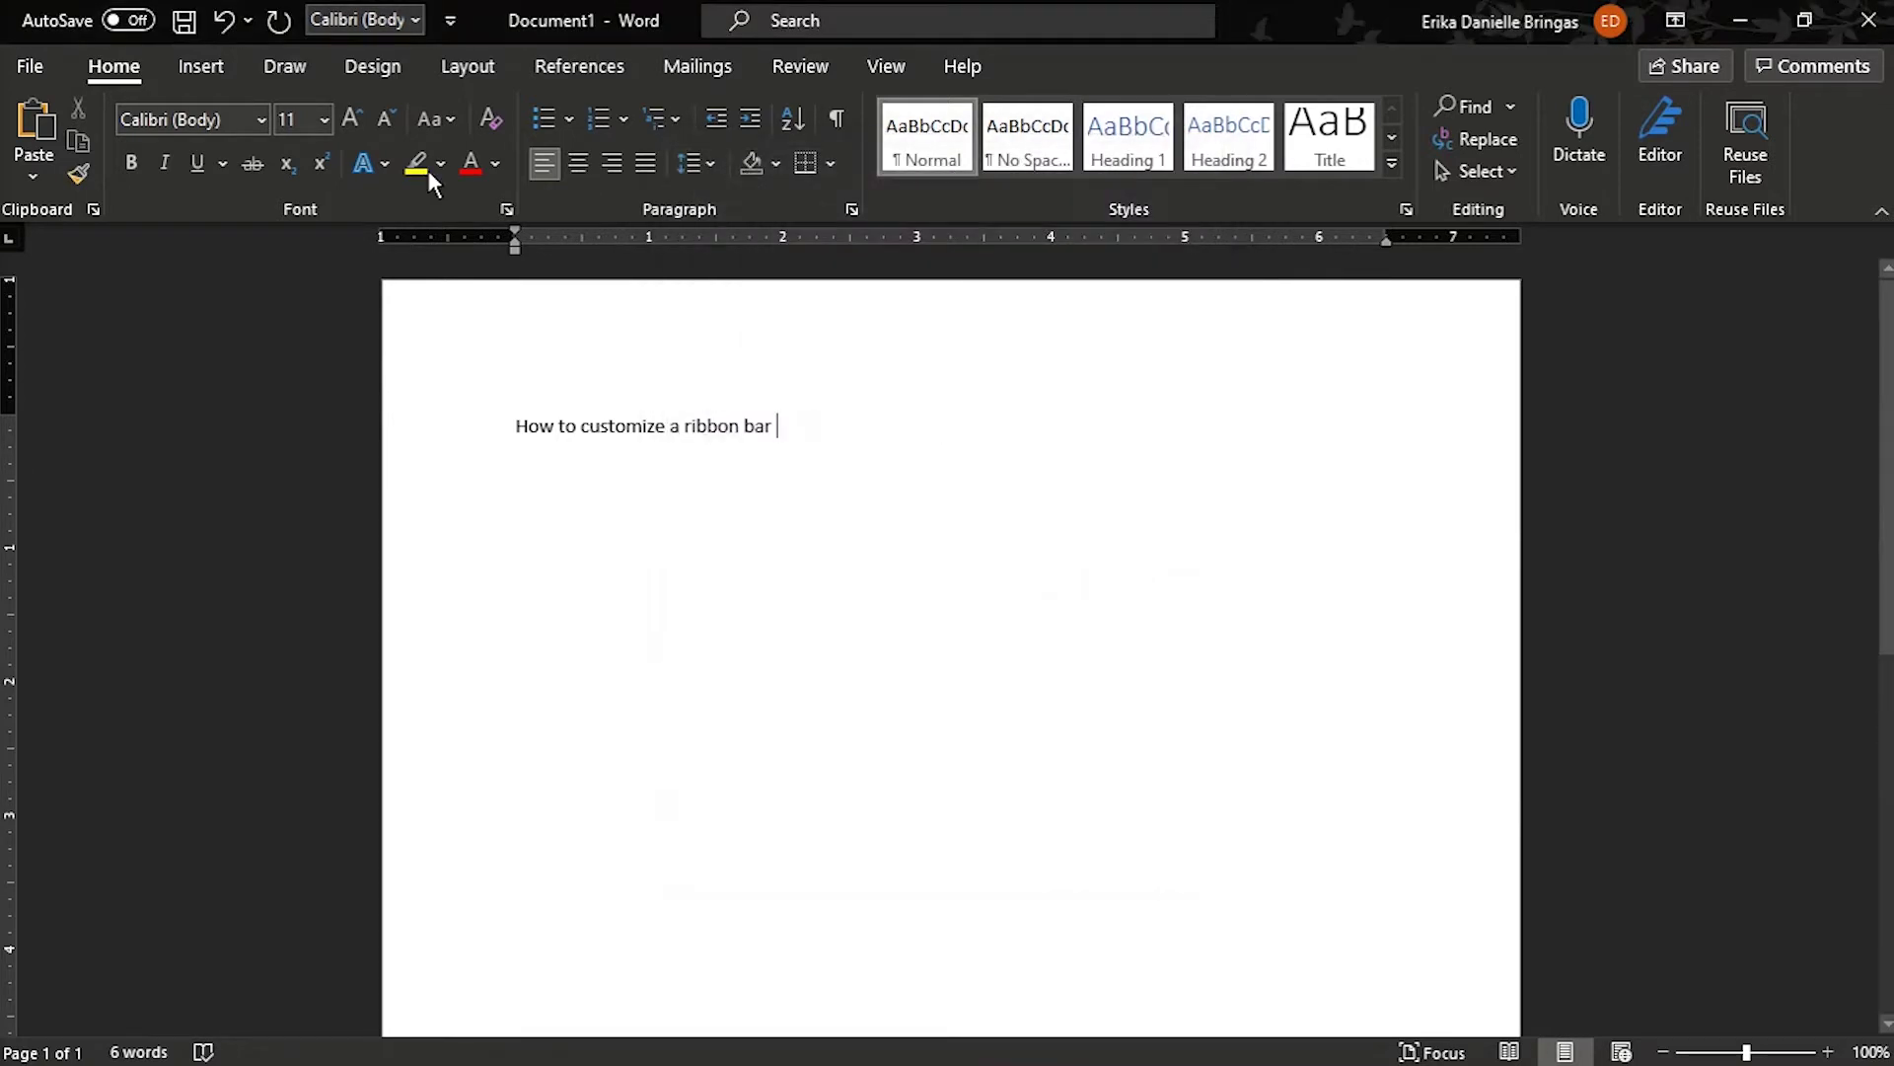
Reach the Customize Ribbon page of Word Options via File > Options
click(31, 67)
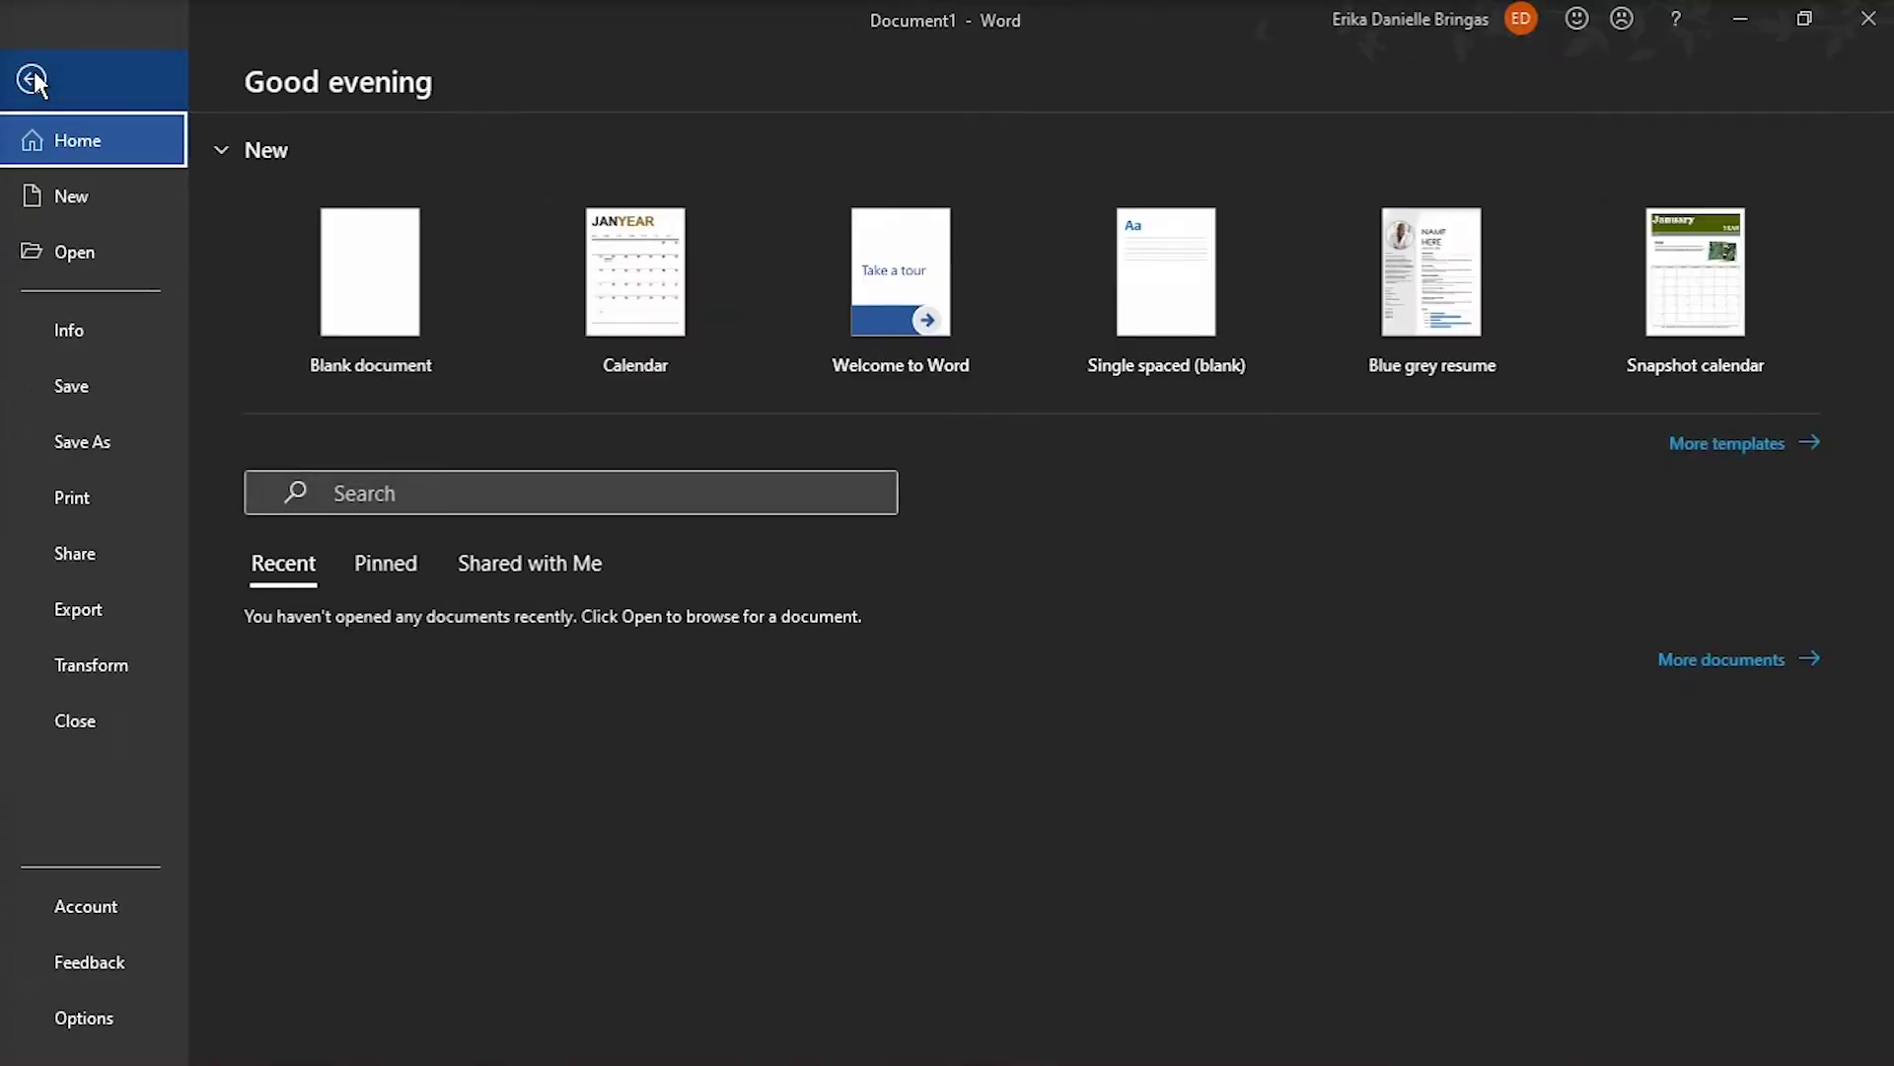
click(85, 1017)
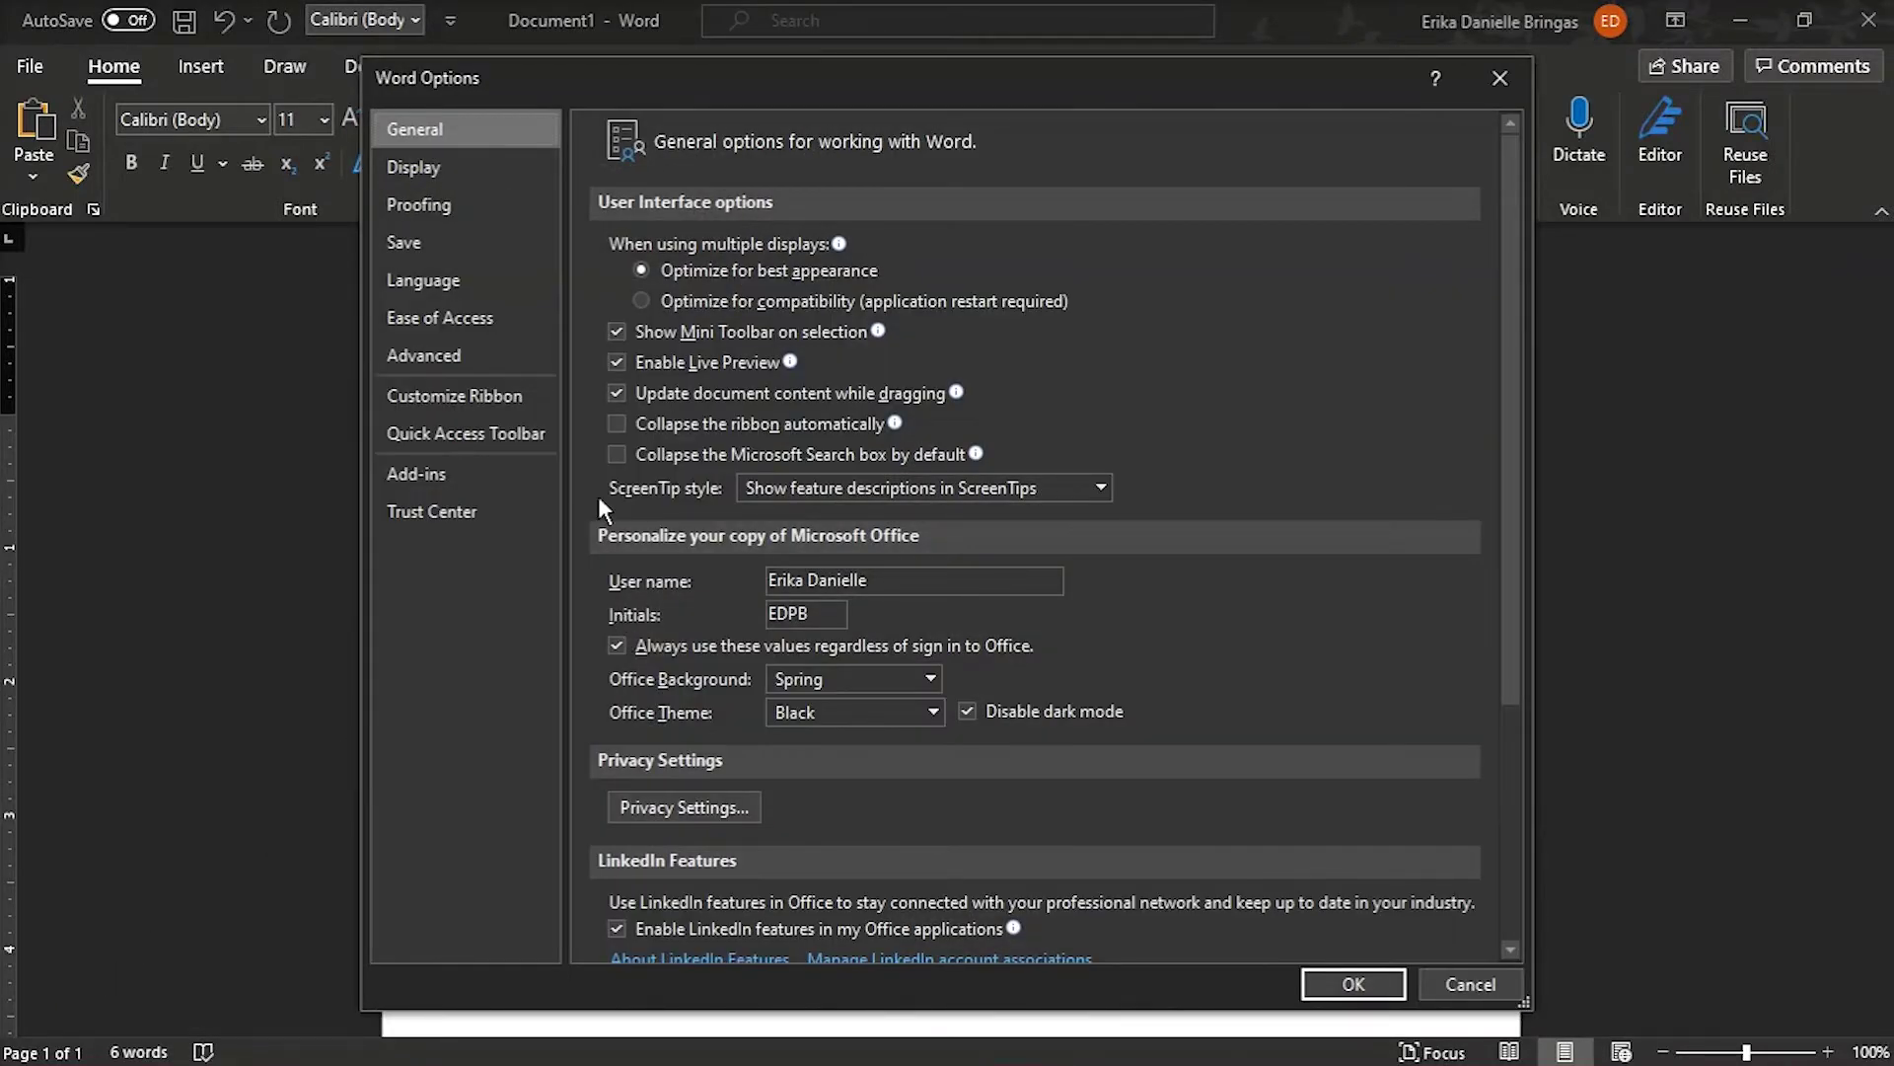
click(501, 407)
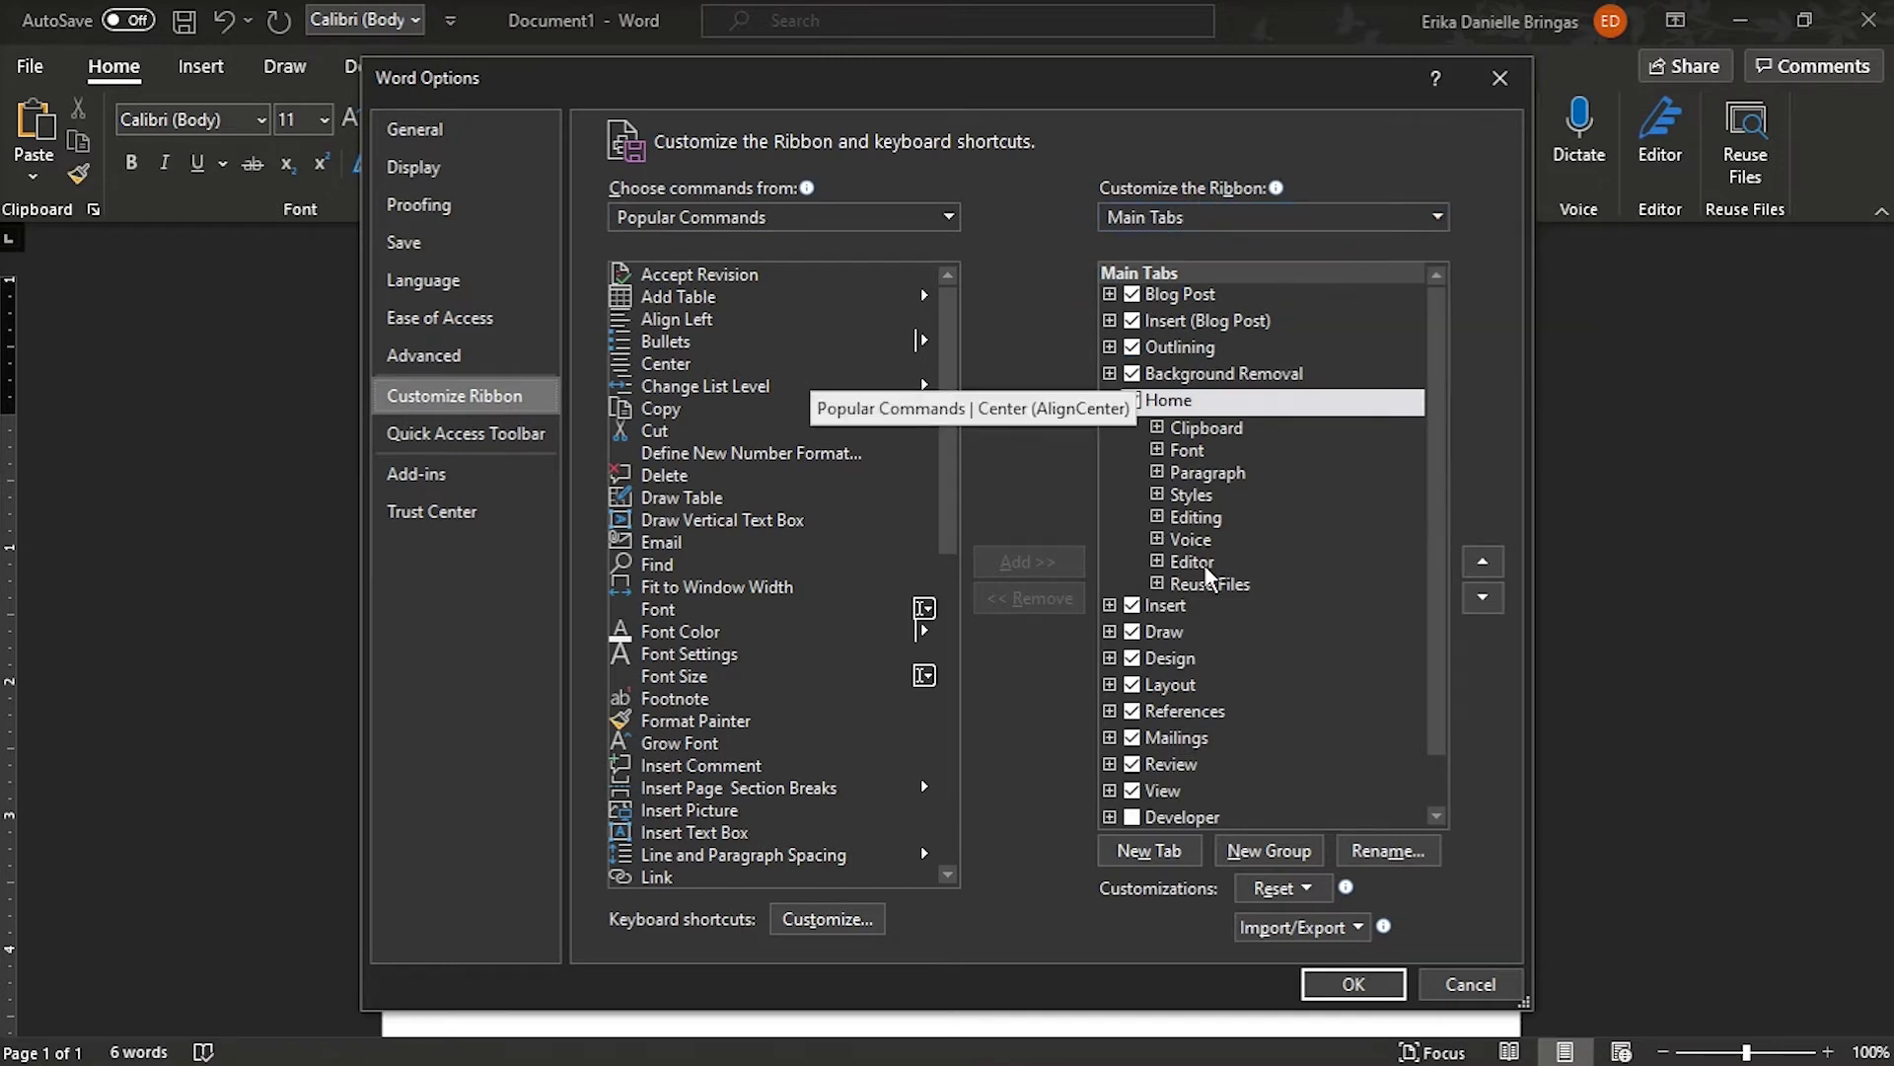
Create a new custom group after Clipboard on the Home tab and confirm its name
click(1228, 429)
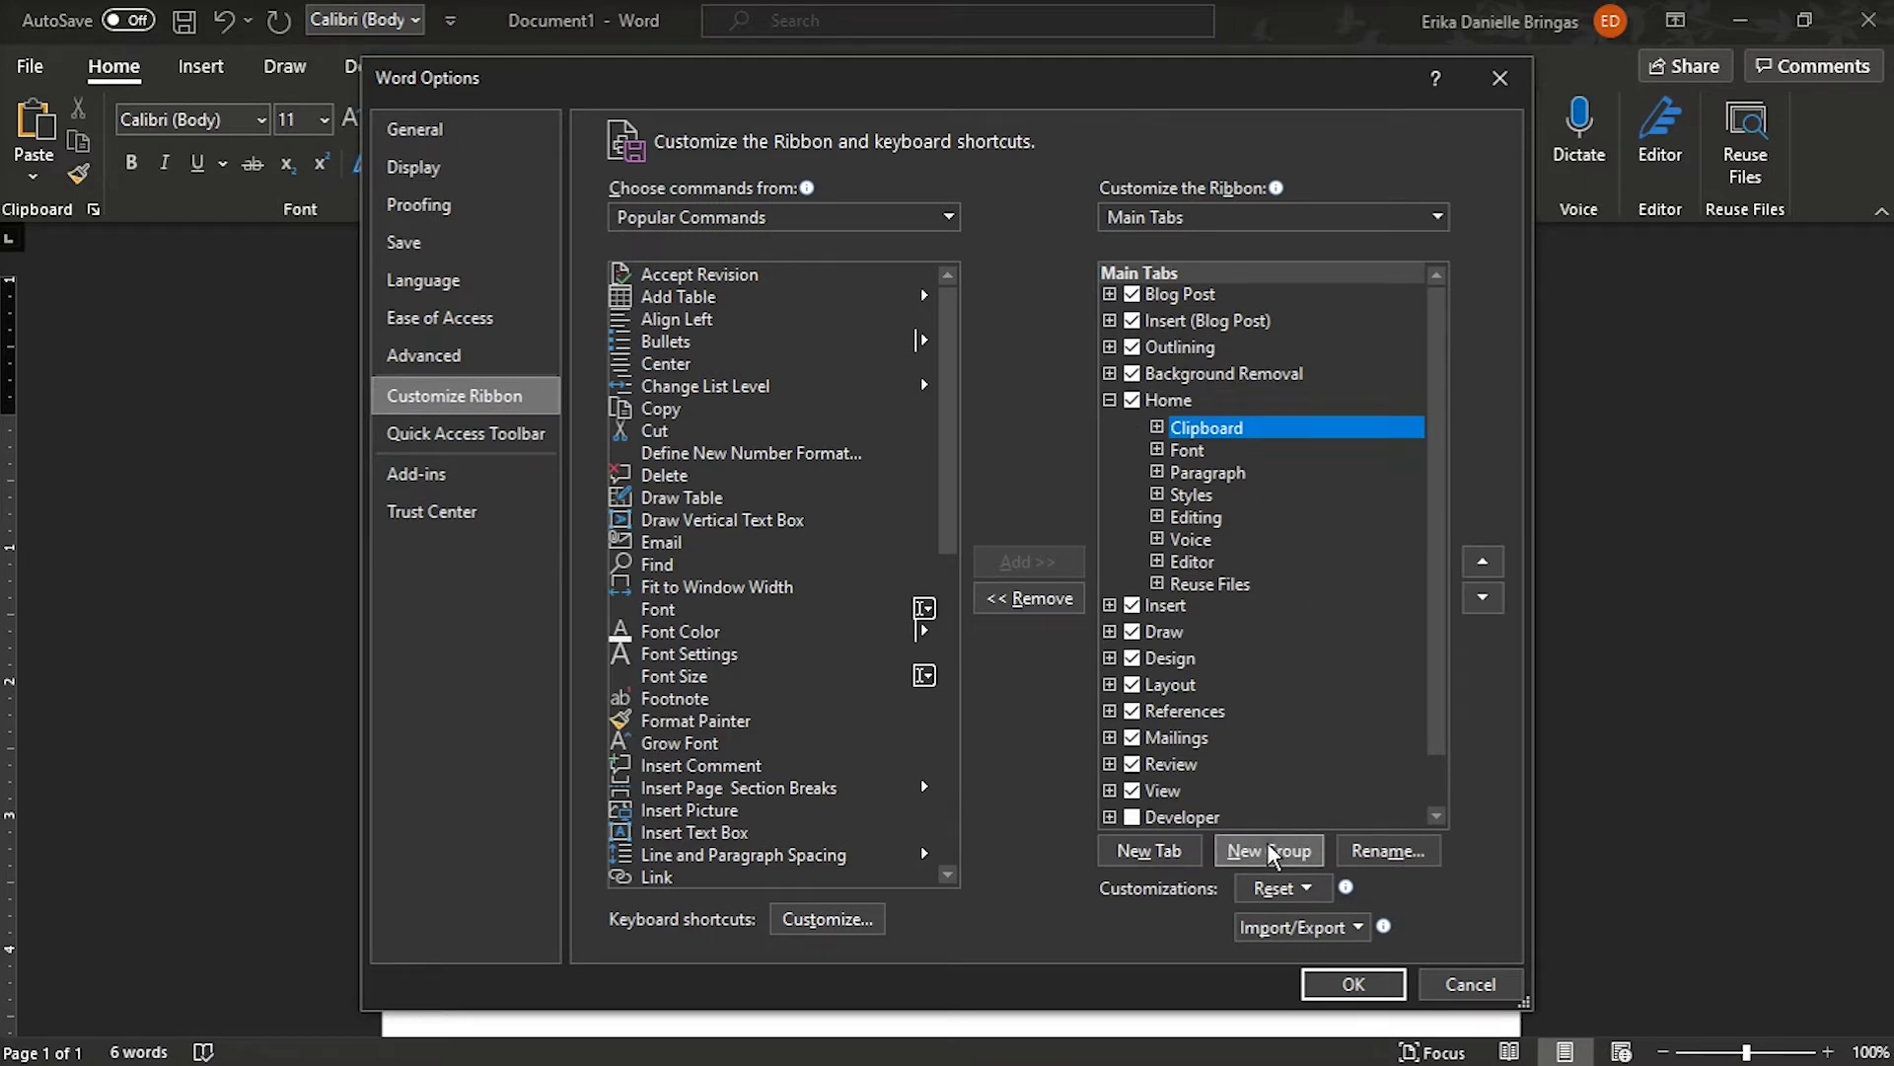
click(1268, 852)
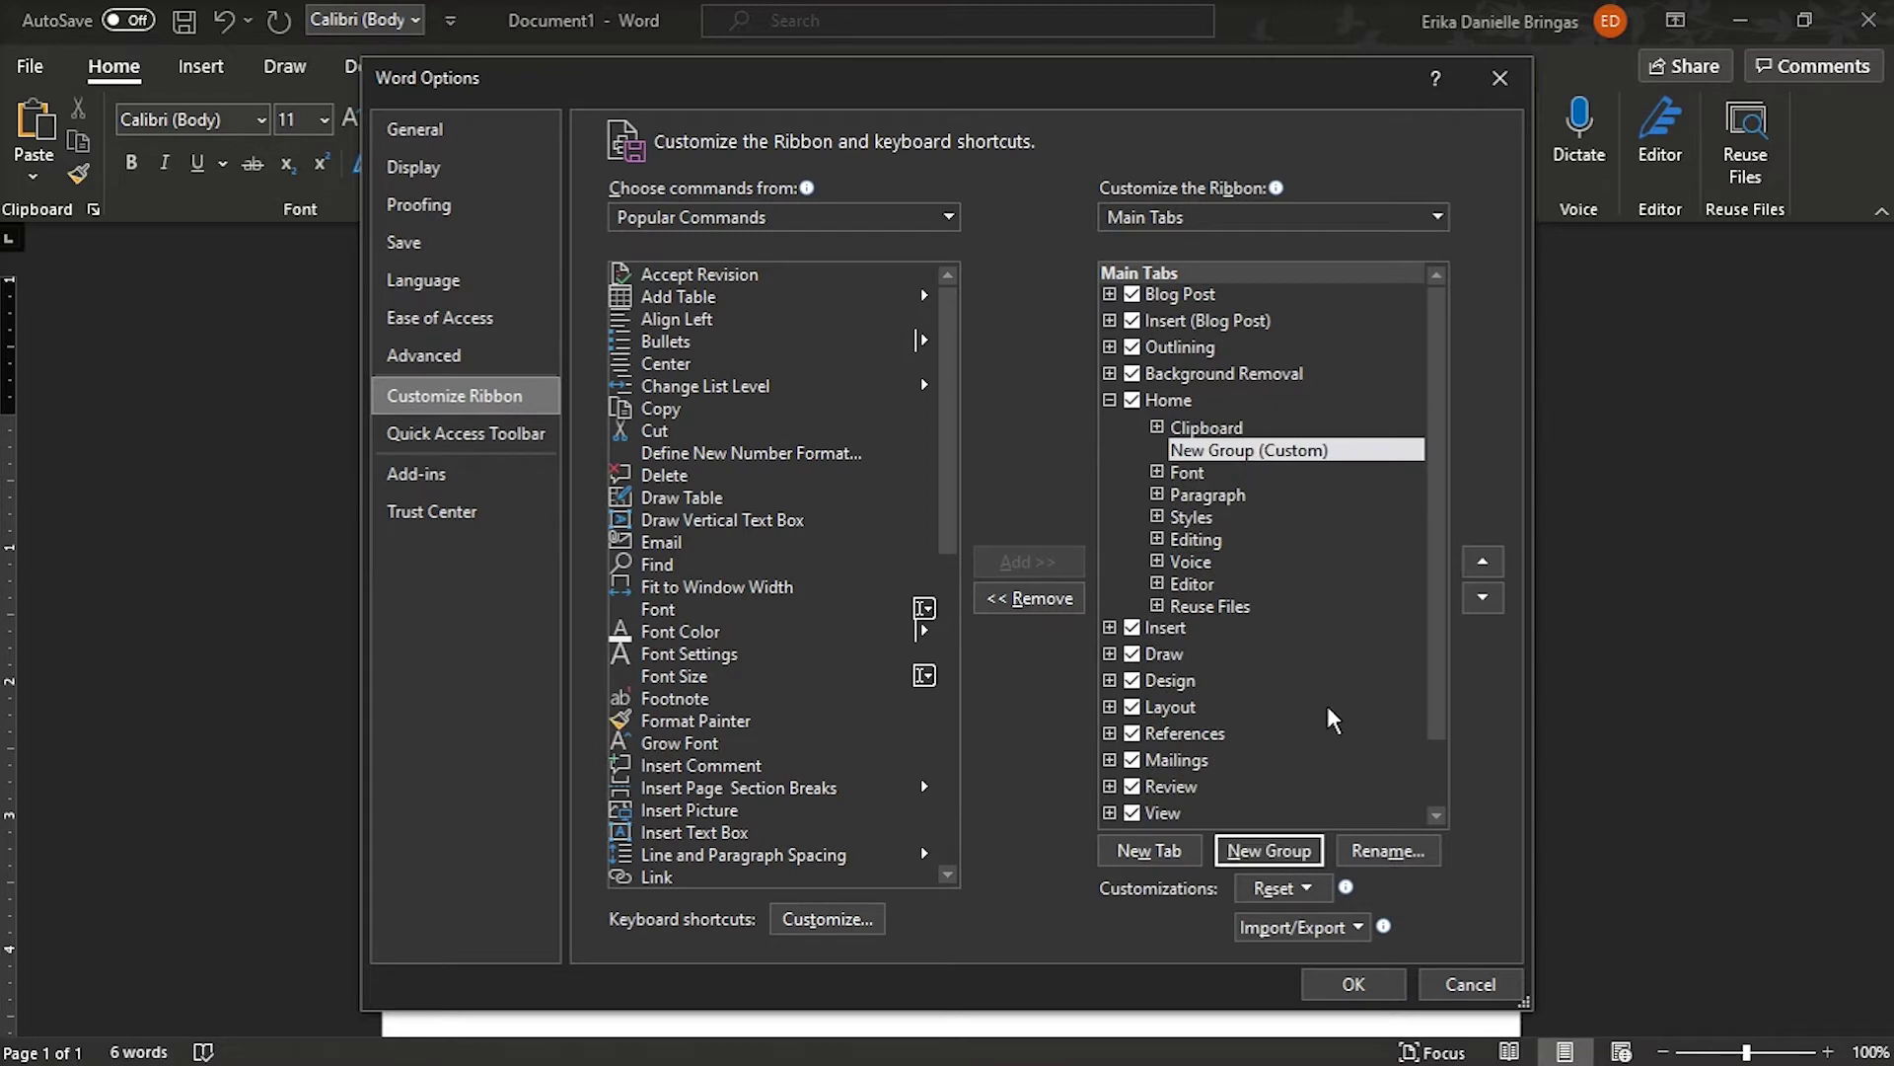
click(1387, 850)
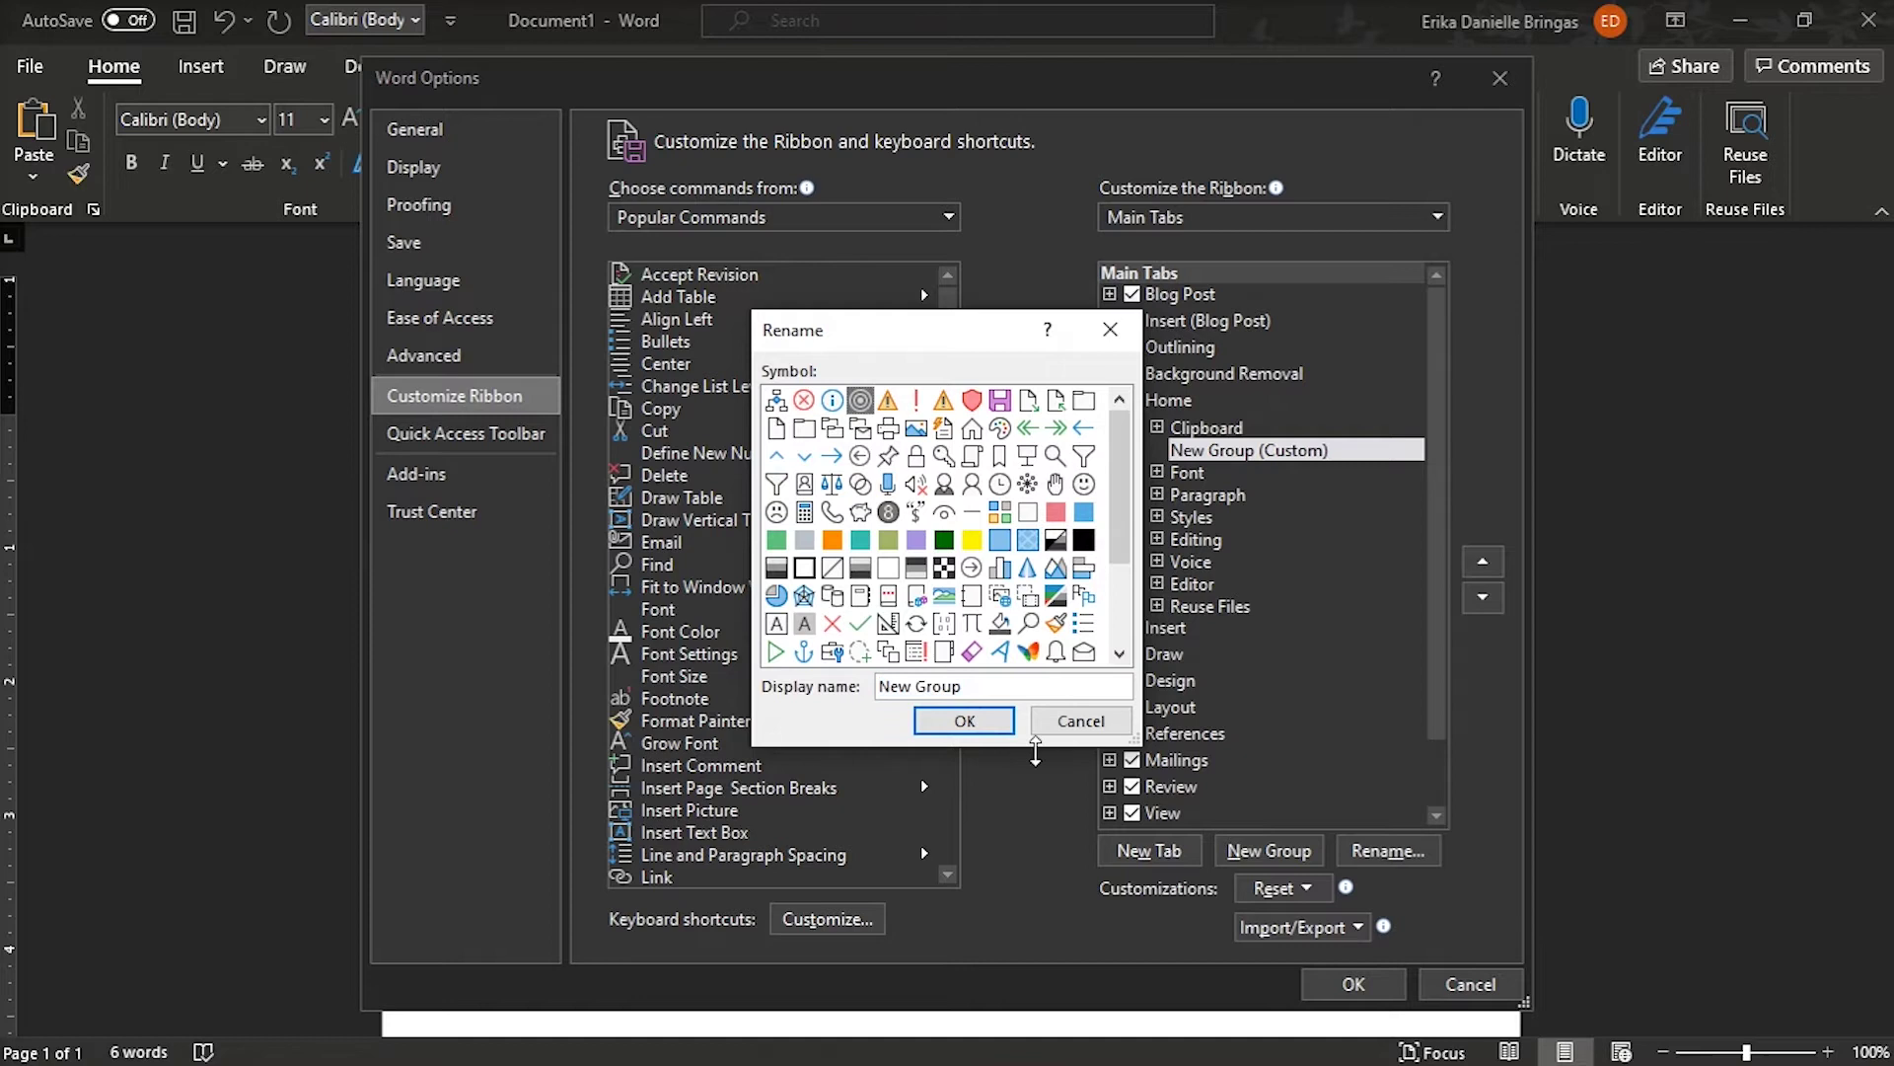
click(964, 721)
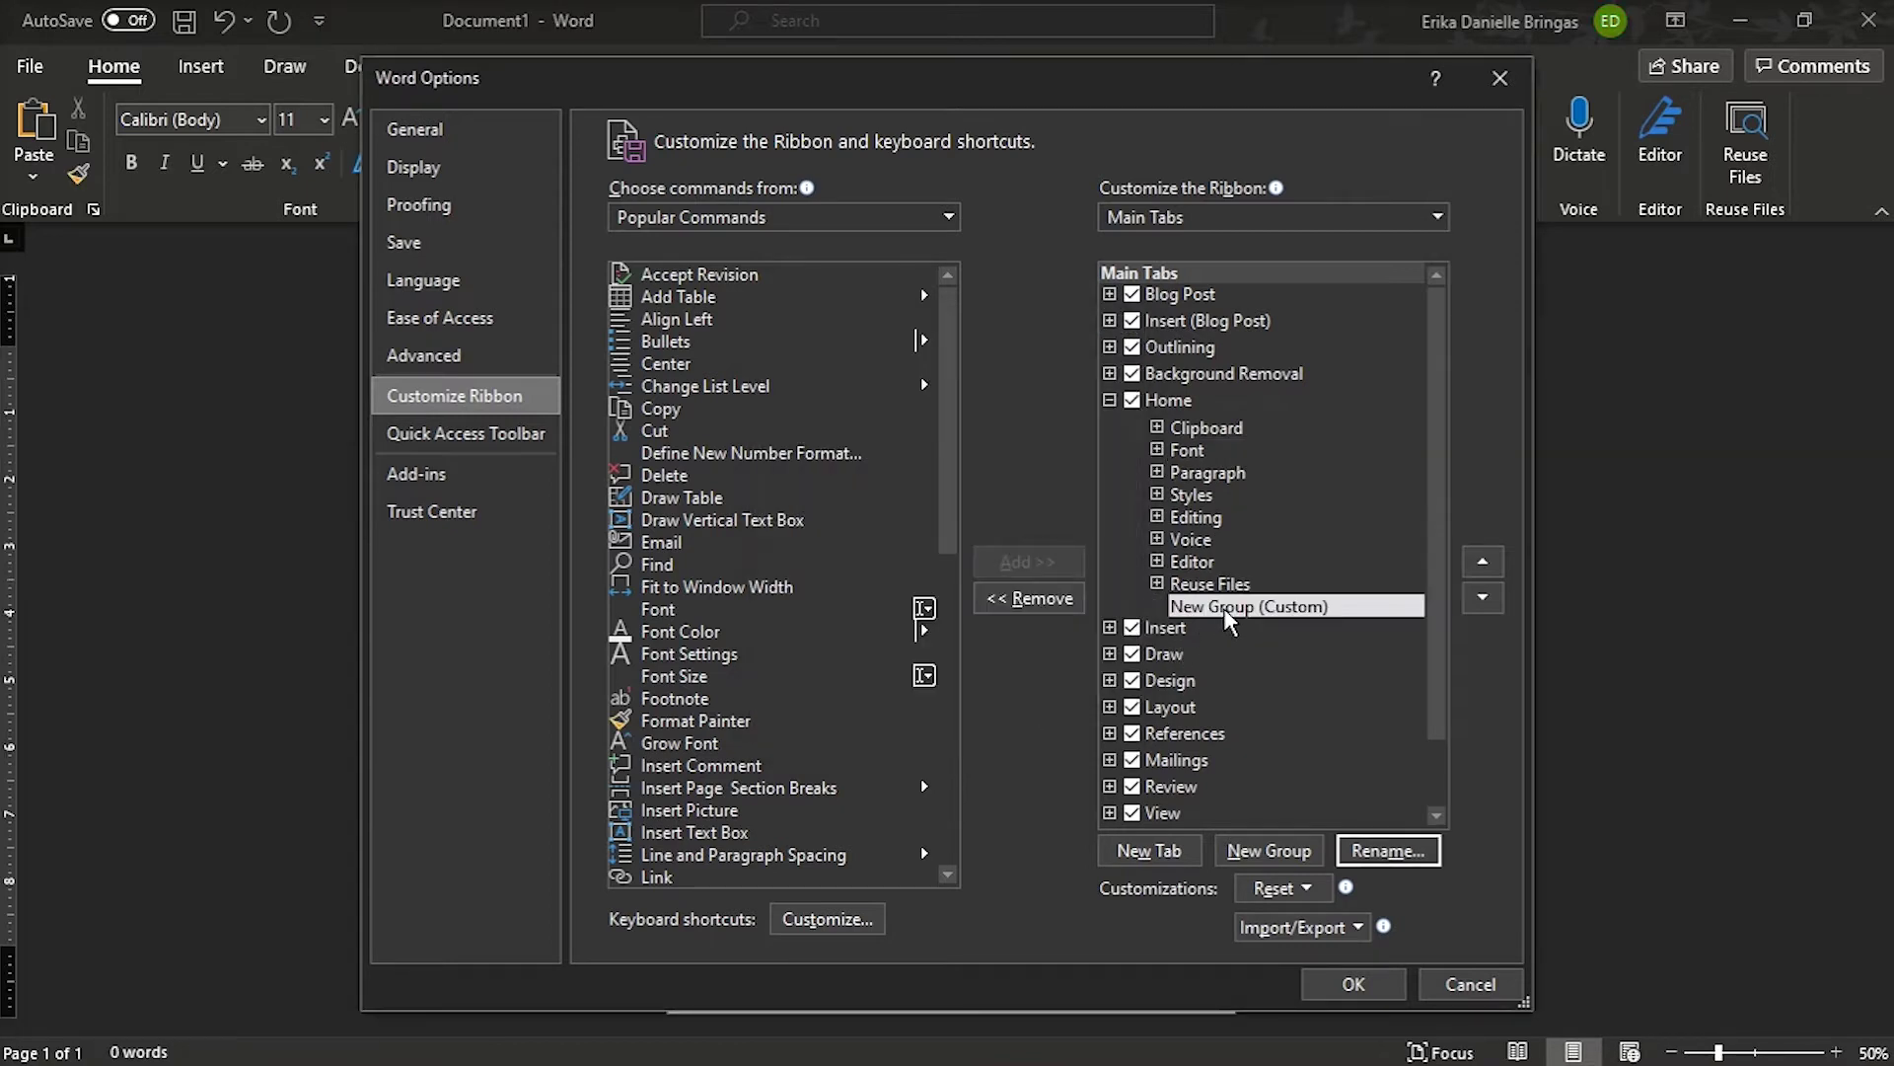
Add the Copy command into the new custom group
click(695, 410)
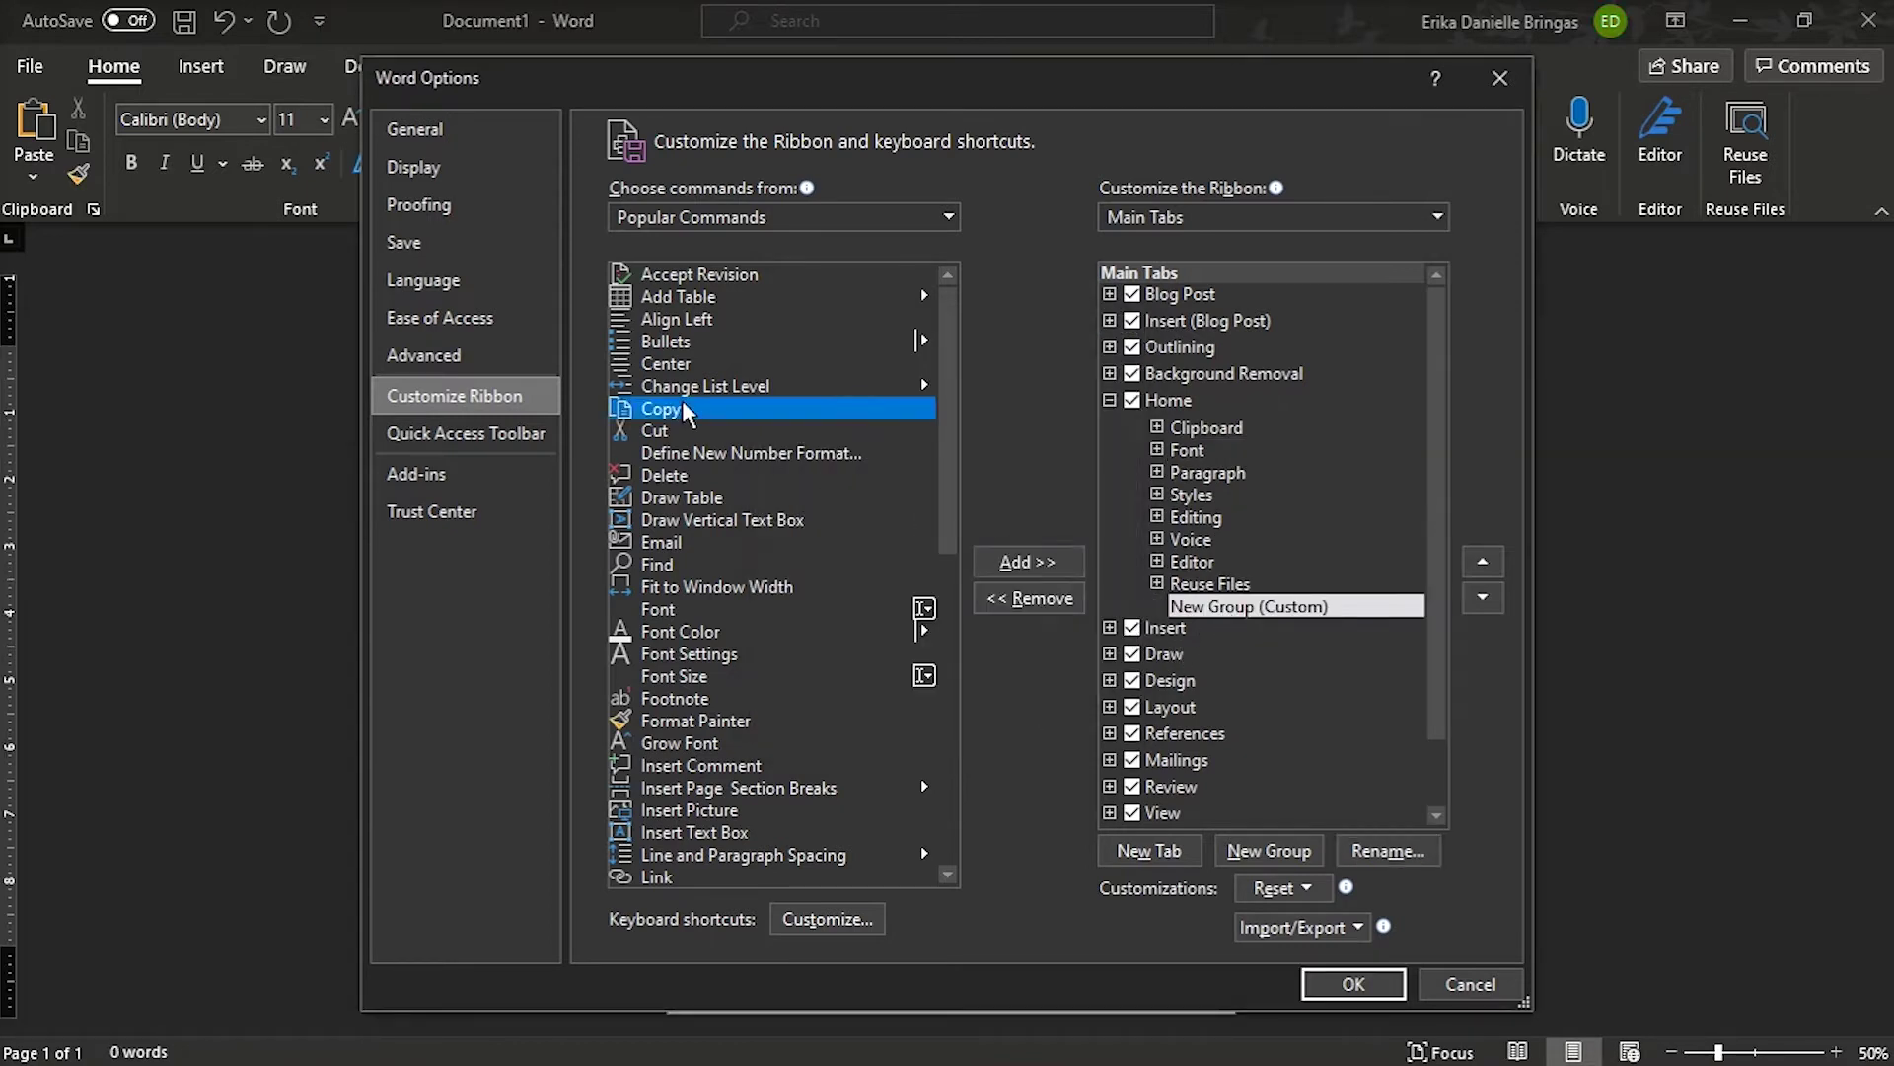
click(1046, 568)
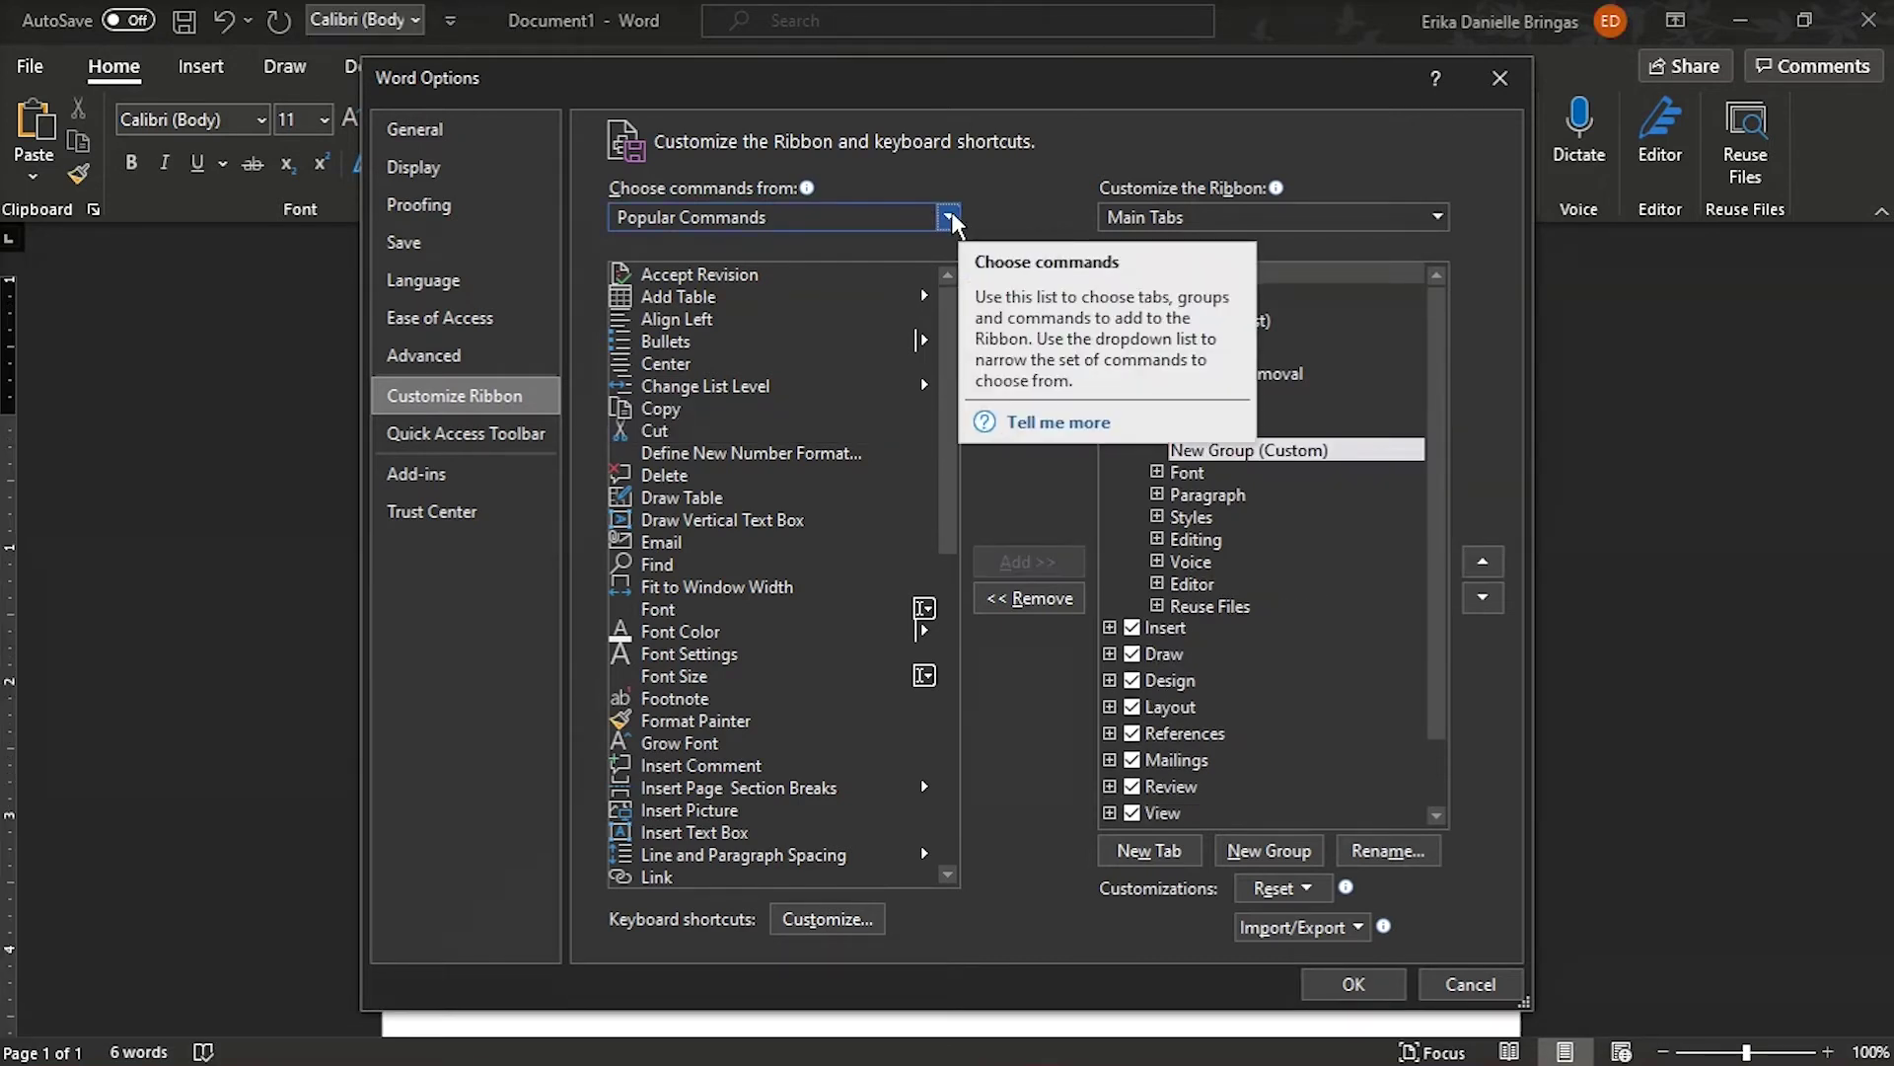
click(948, 218)
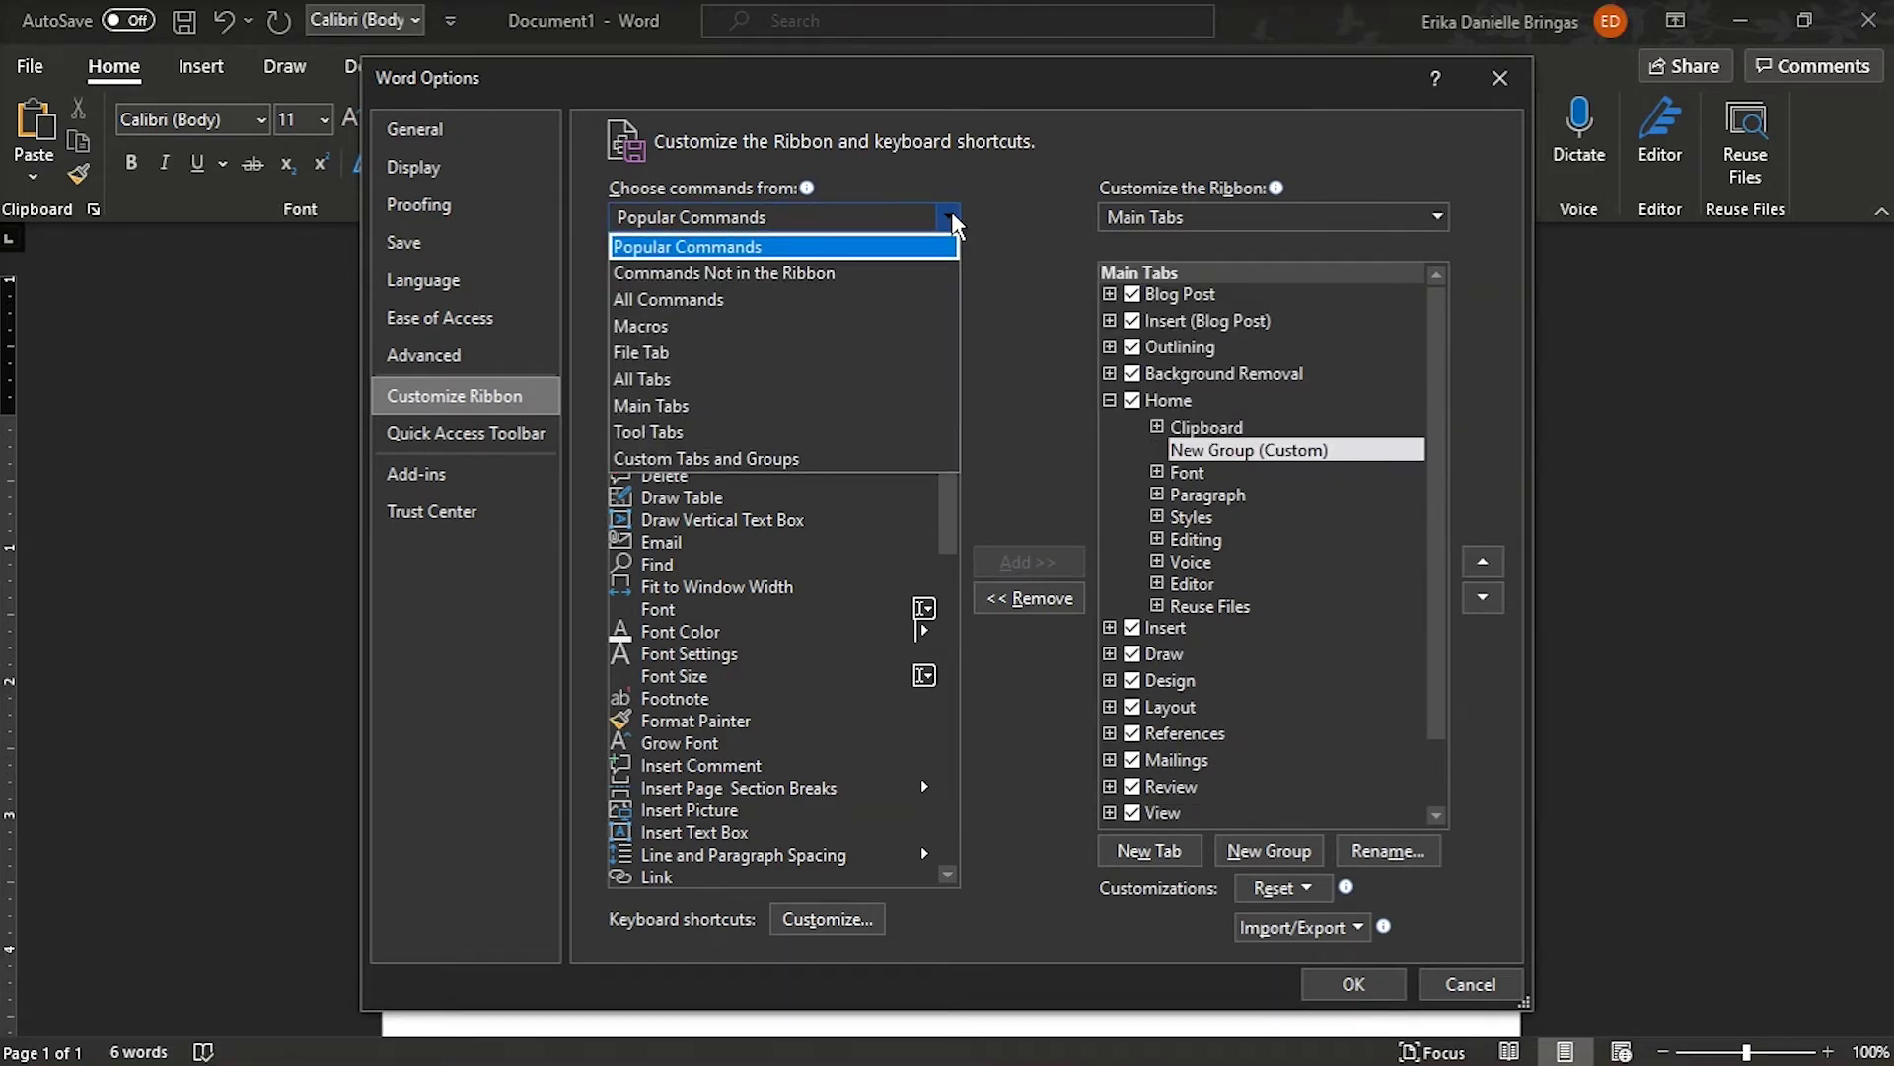
click(952, 222)
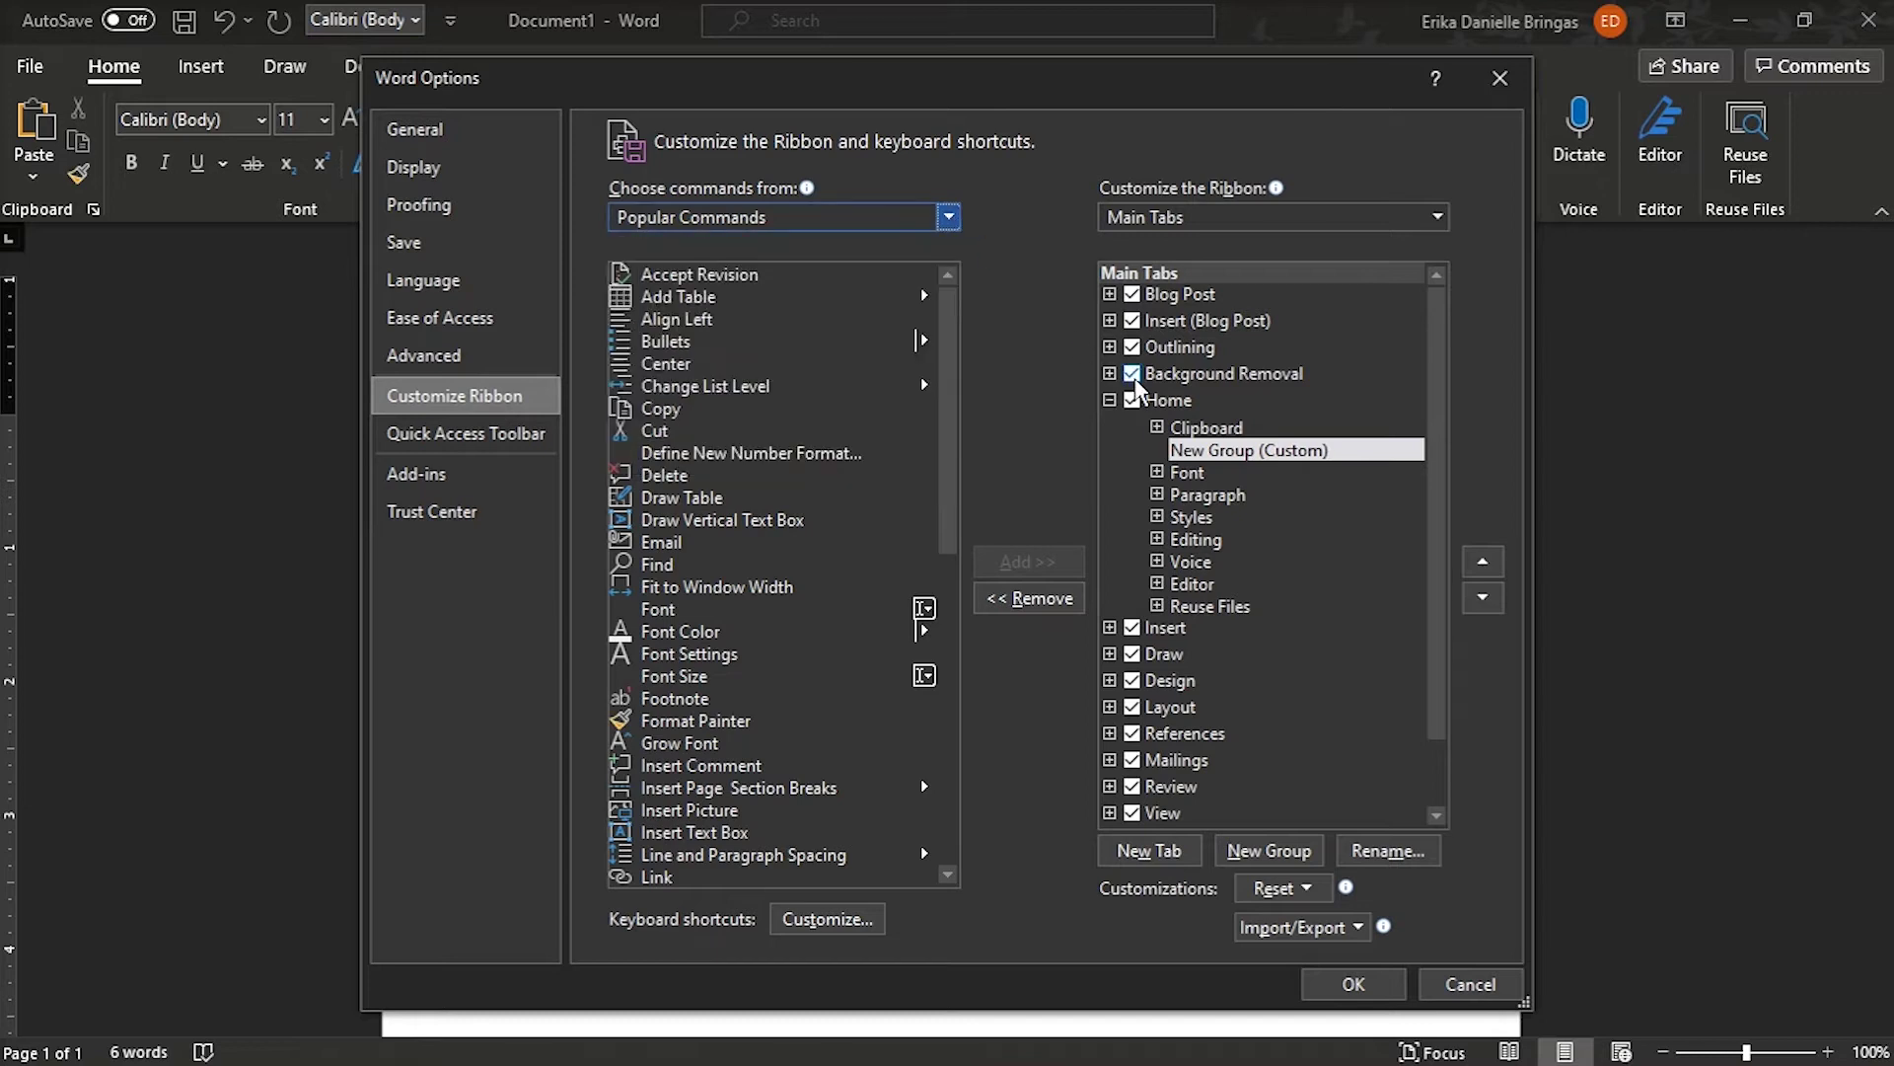
click(1218, 450)
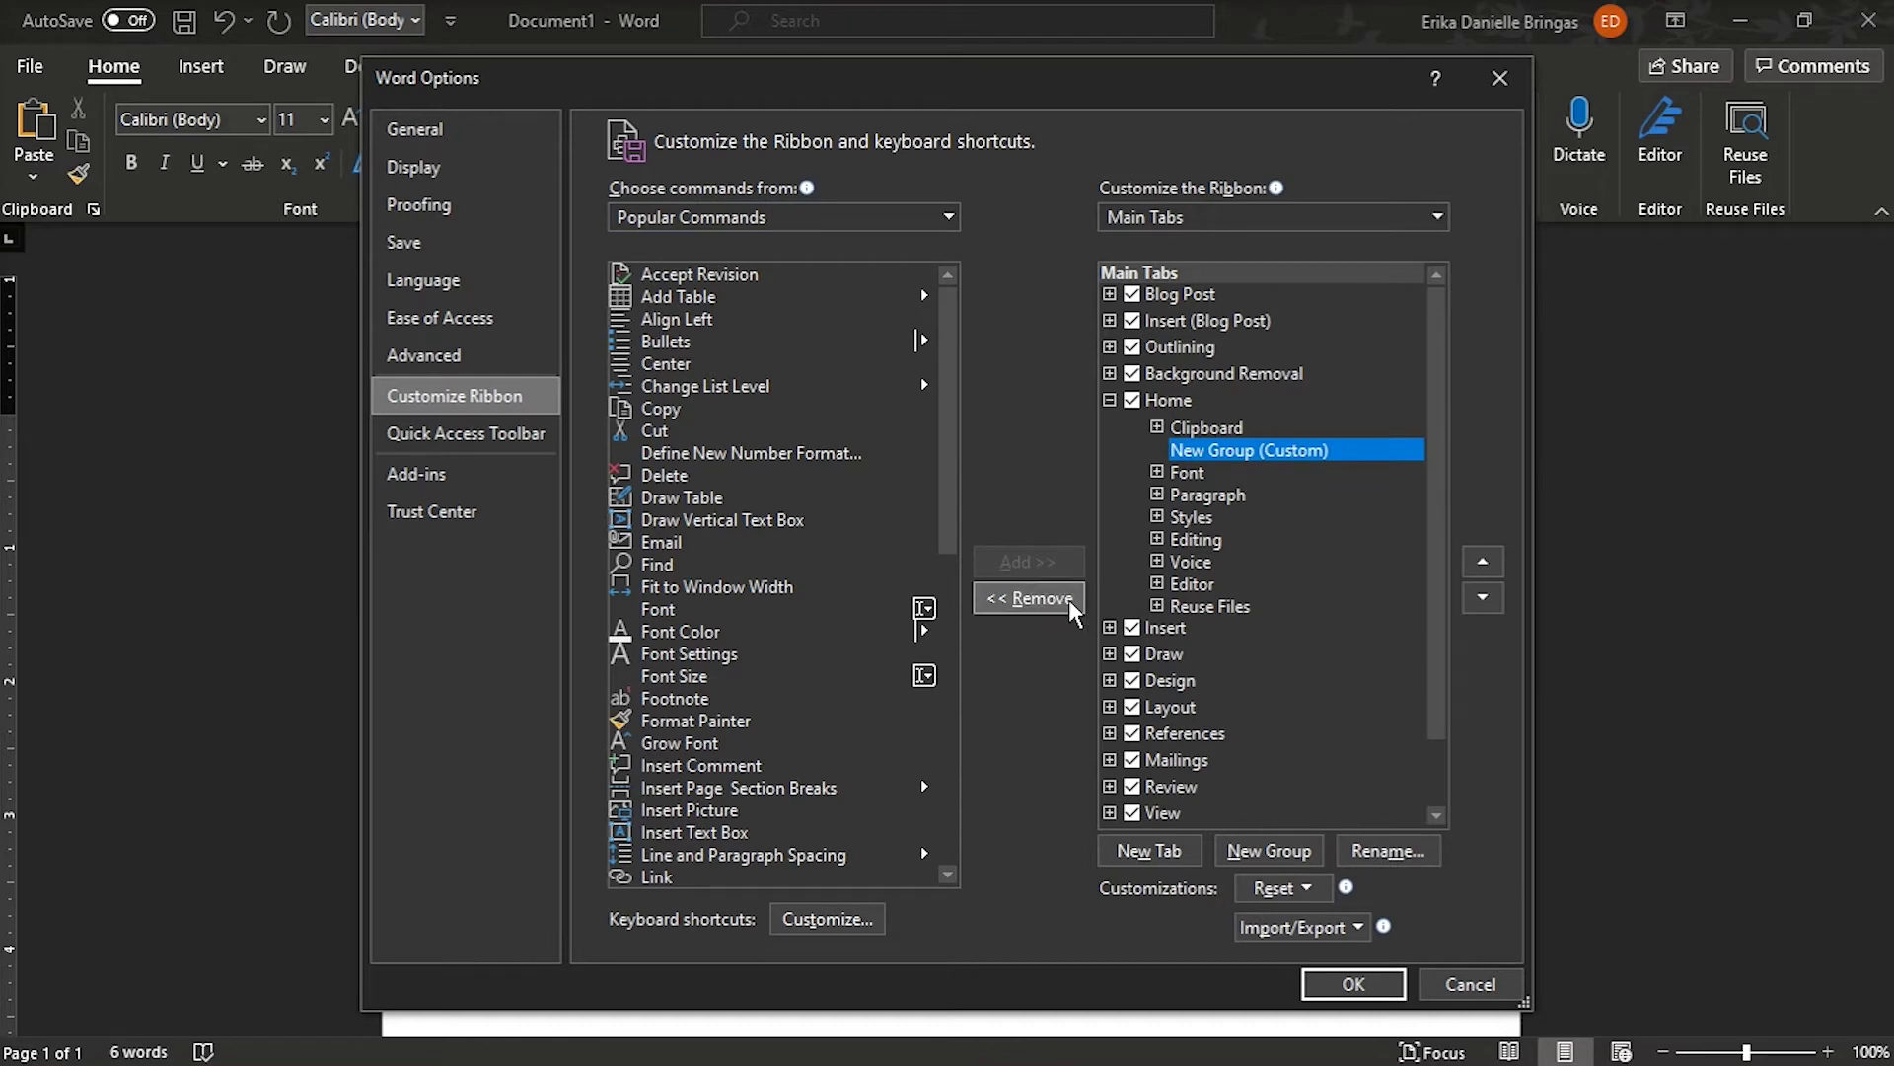
Remove the custom group, then move the Font group up into the Background Removal tab
click(1044, 598)
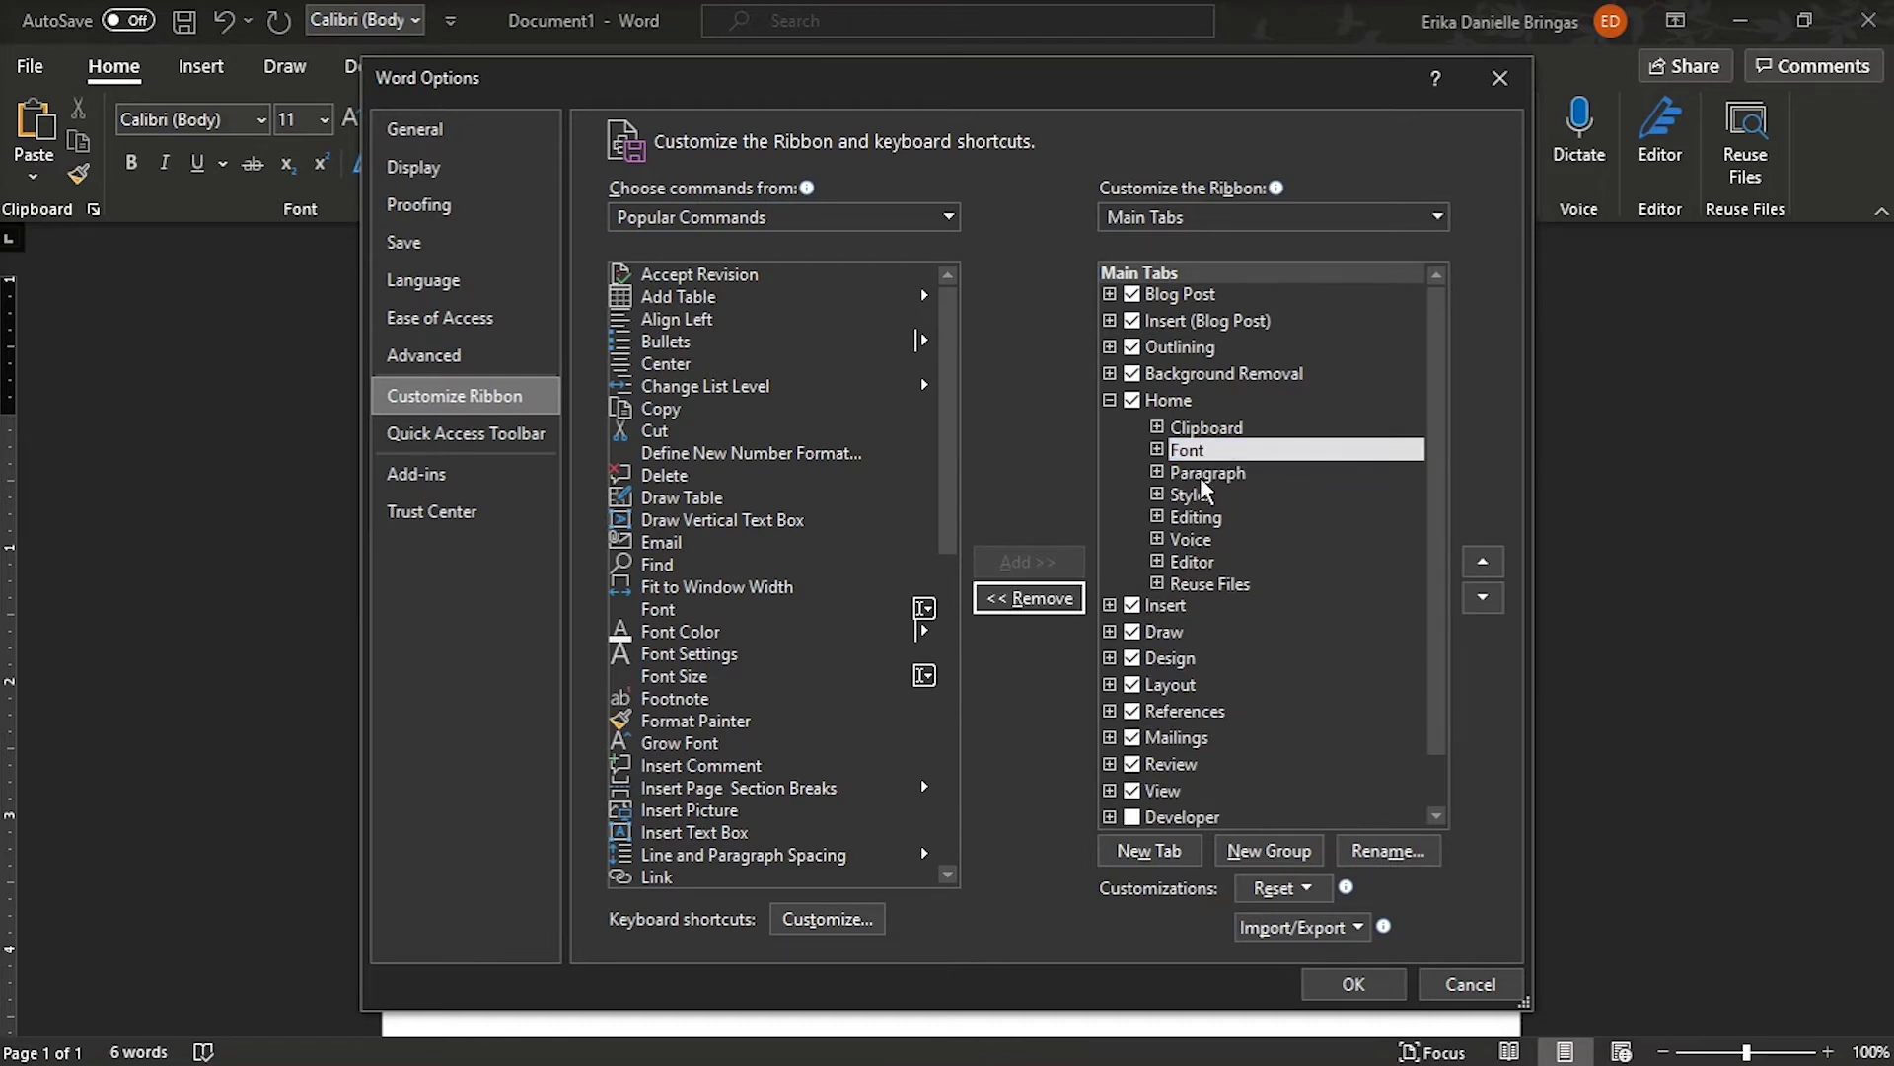
click(1484, 562)
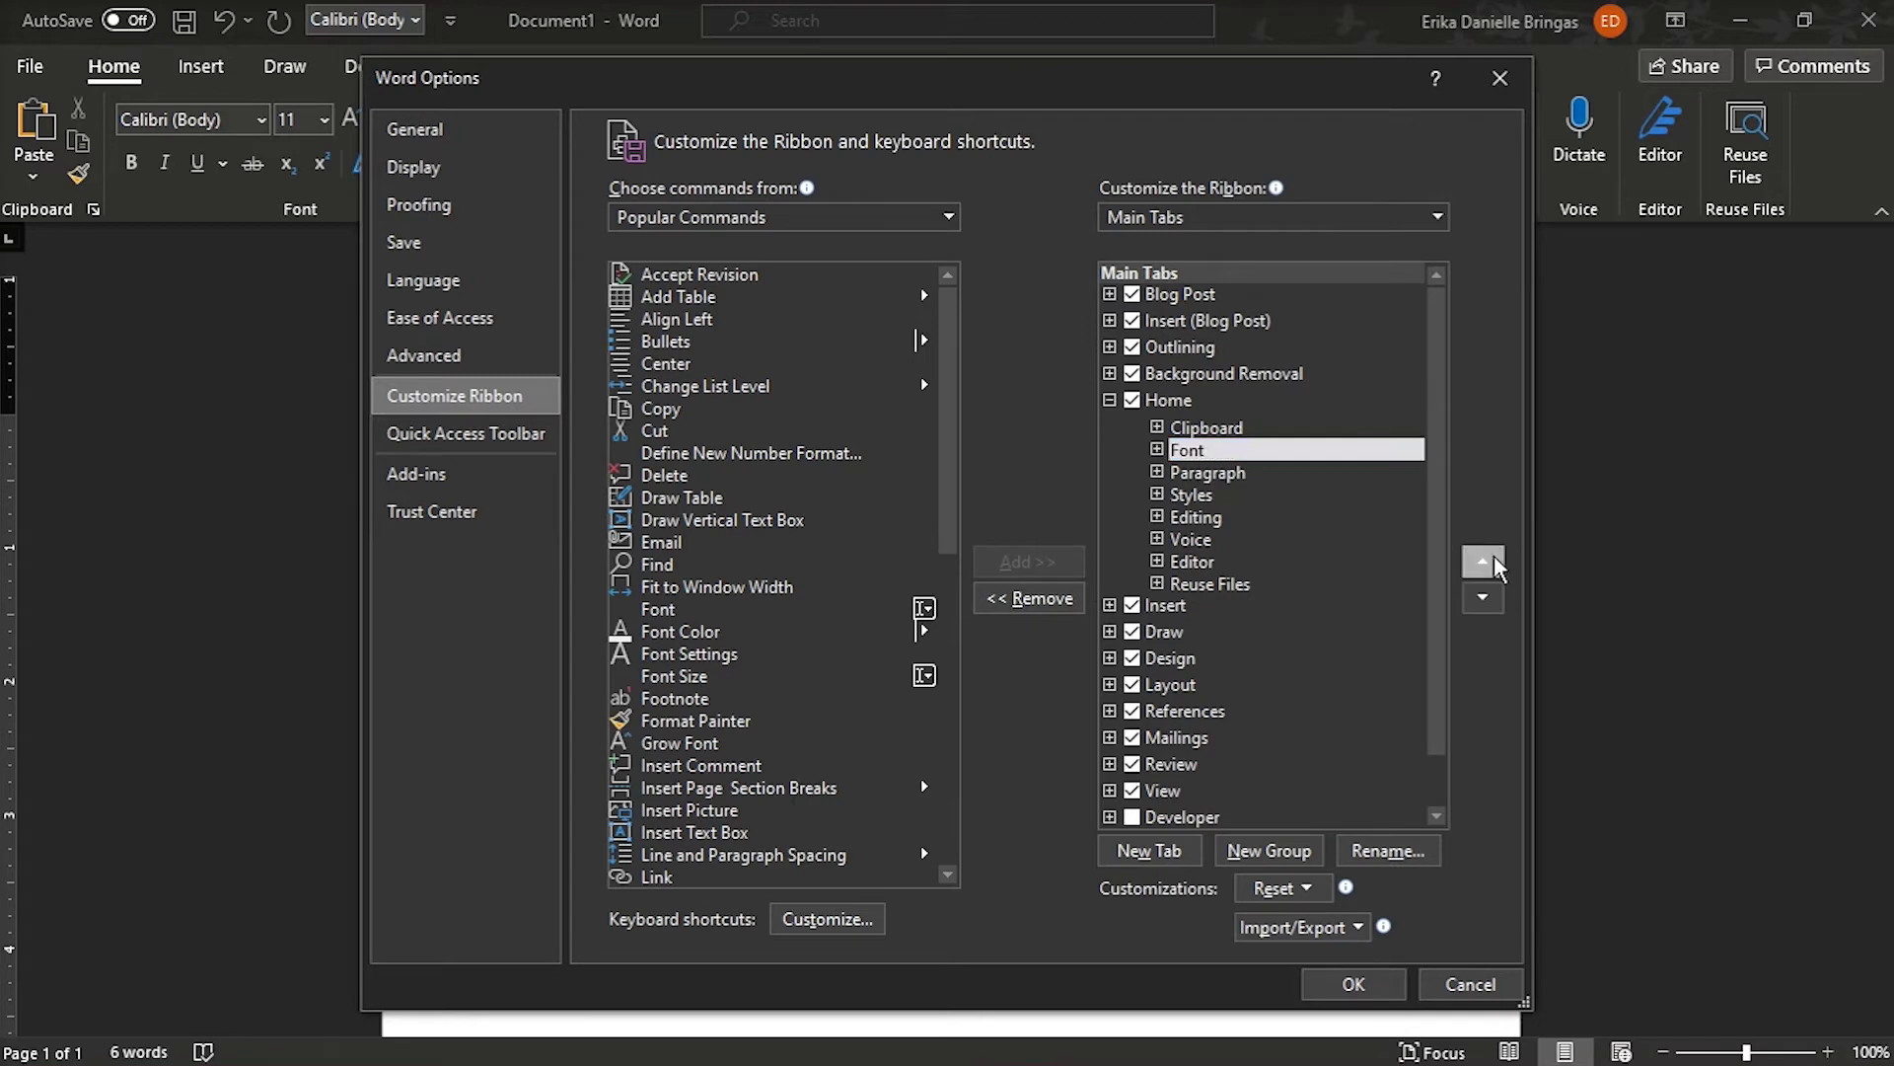
click(1485, 564)
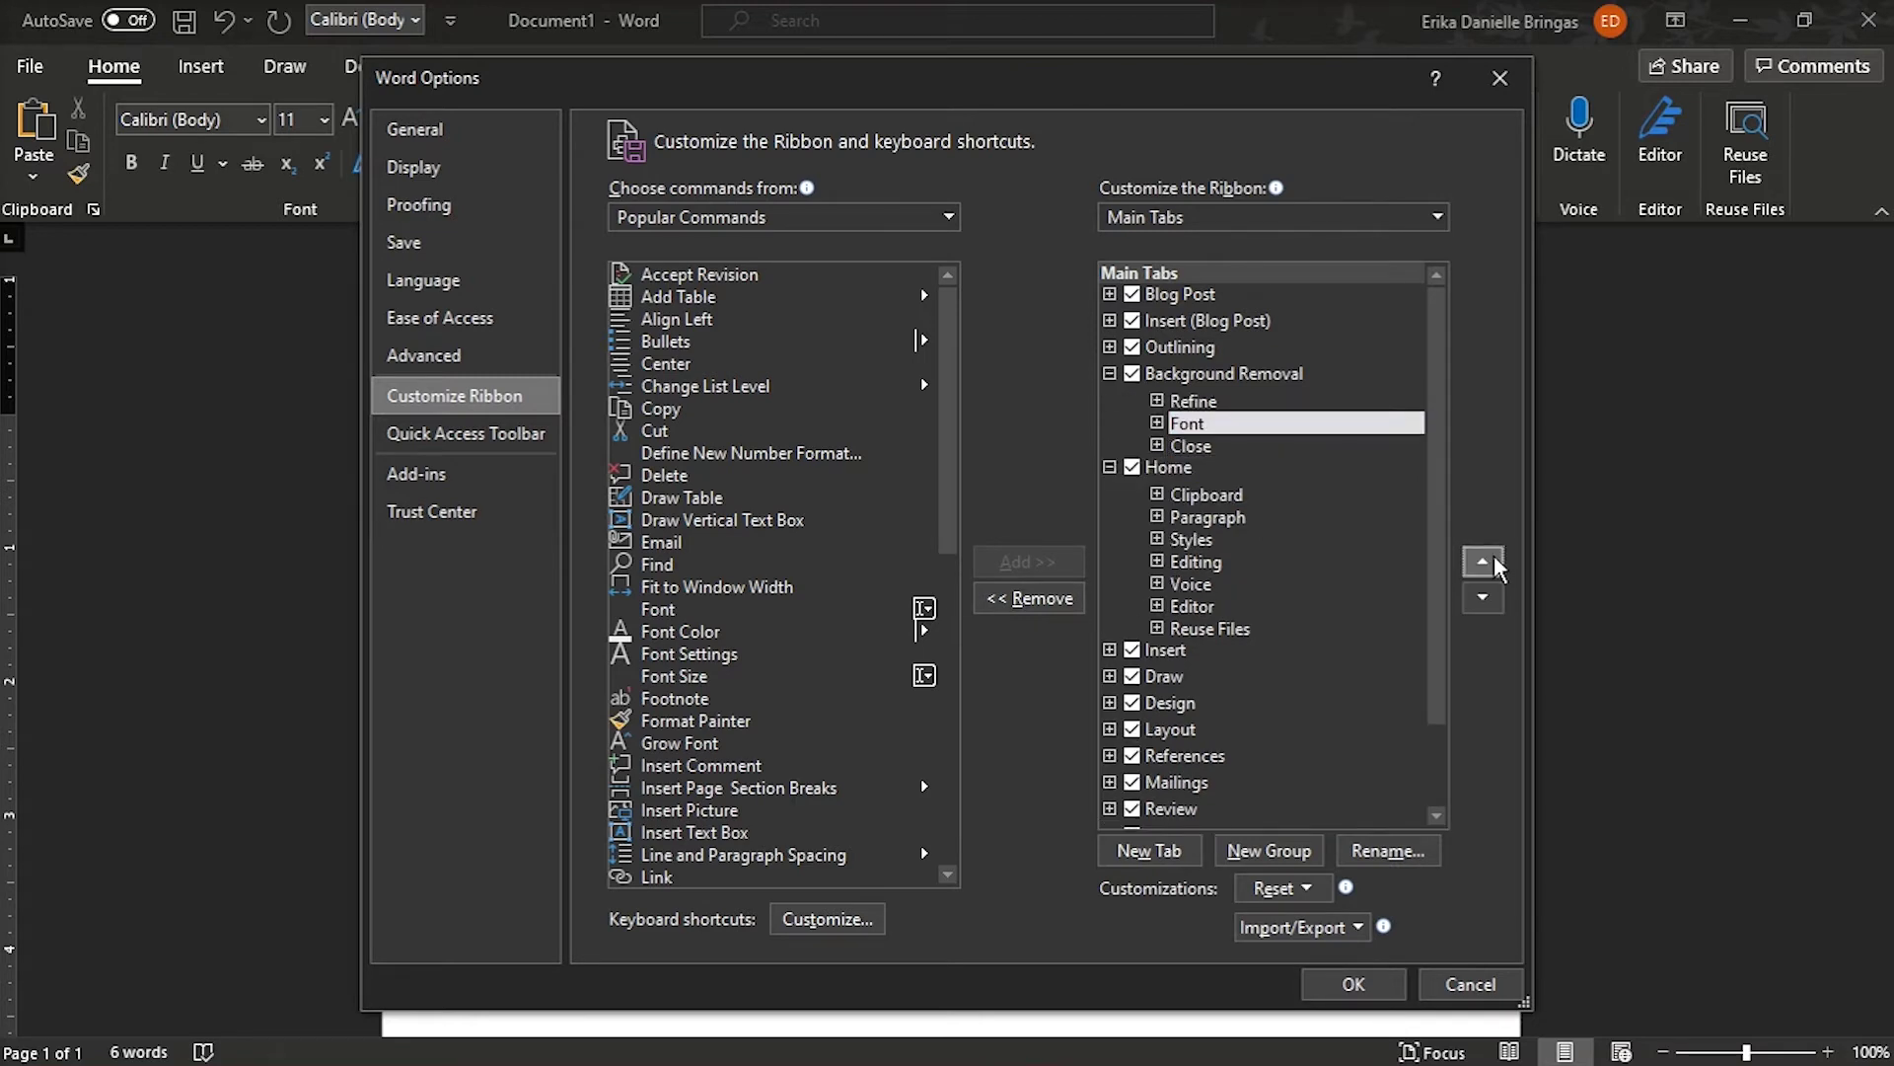
Reset the Background Removal tab's customizations so only Refine and Close remain
click(1287, 888)
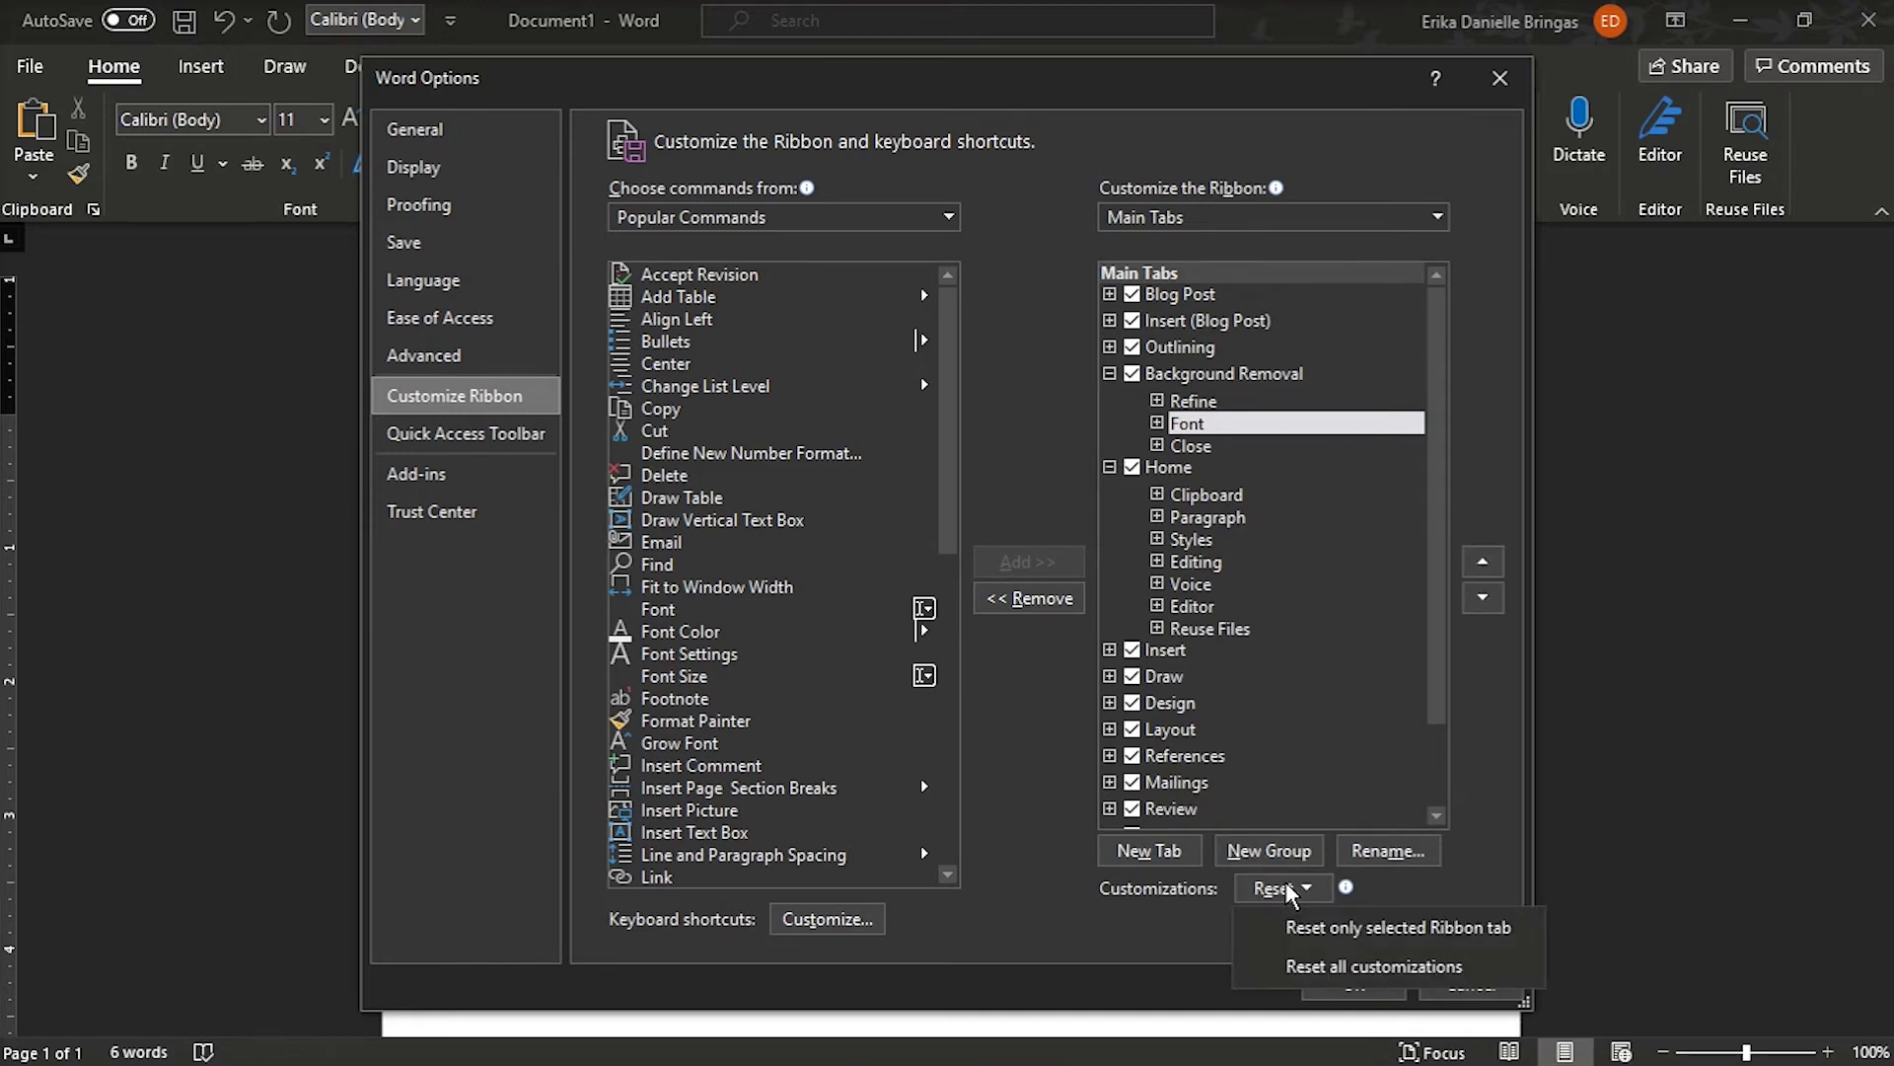
click(1307, 929)
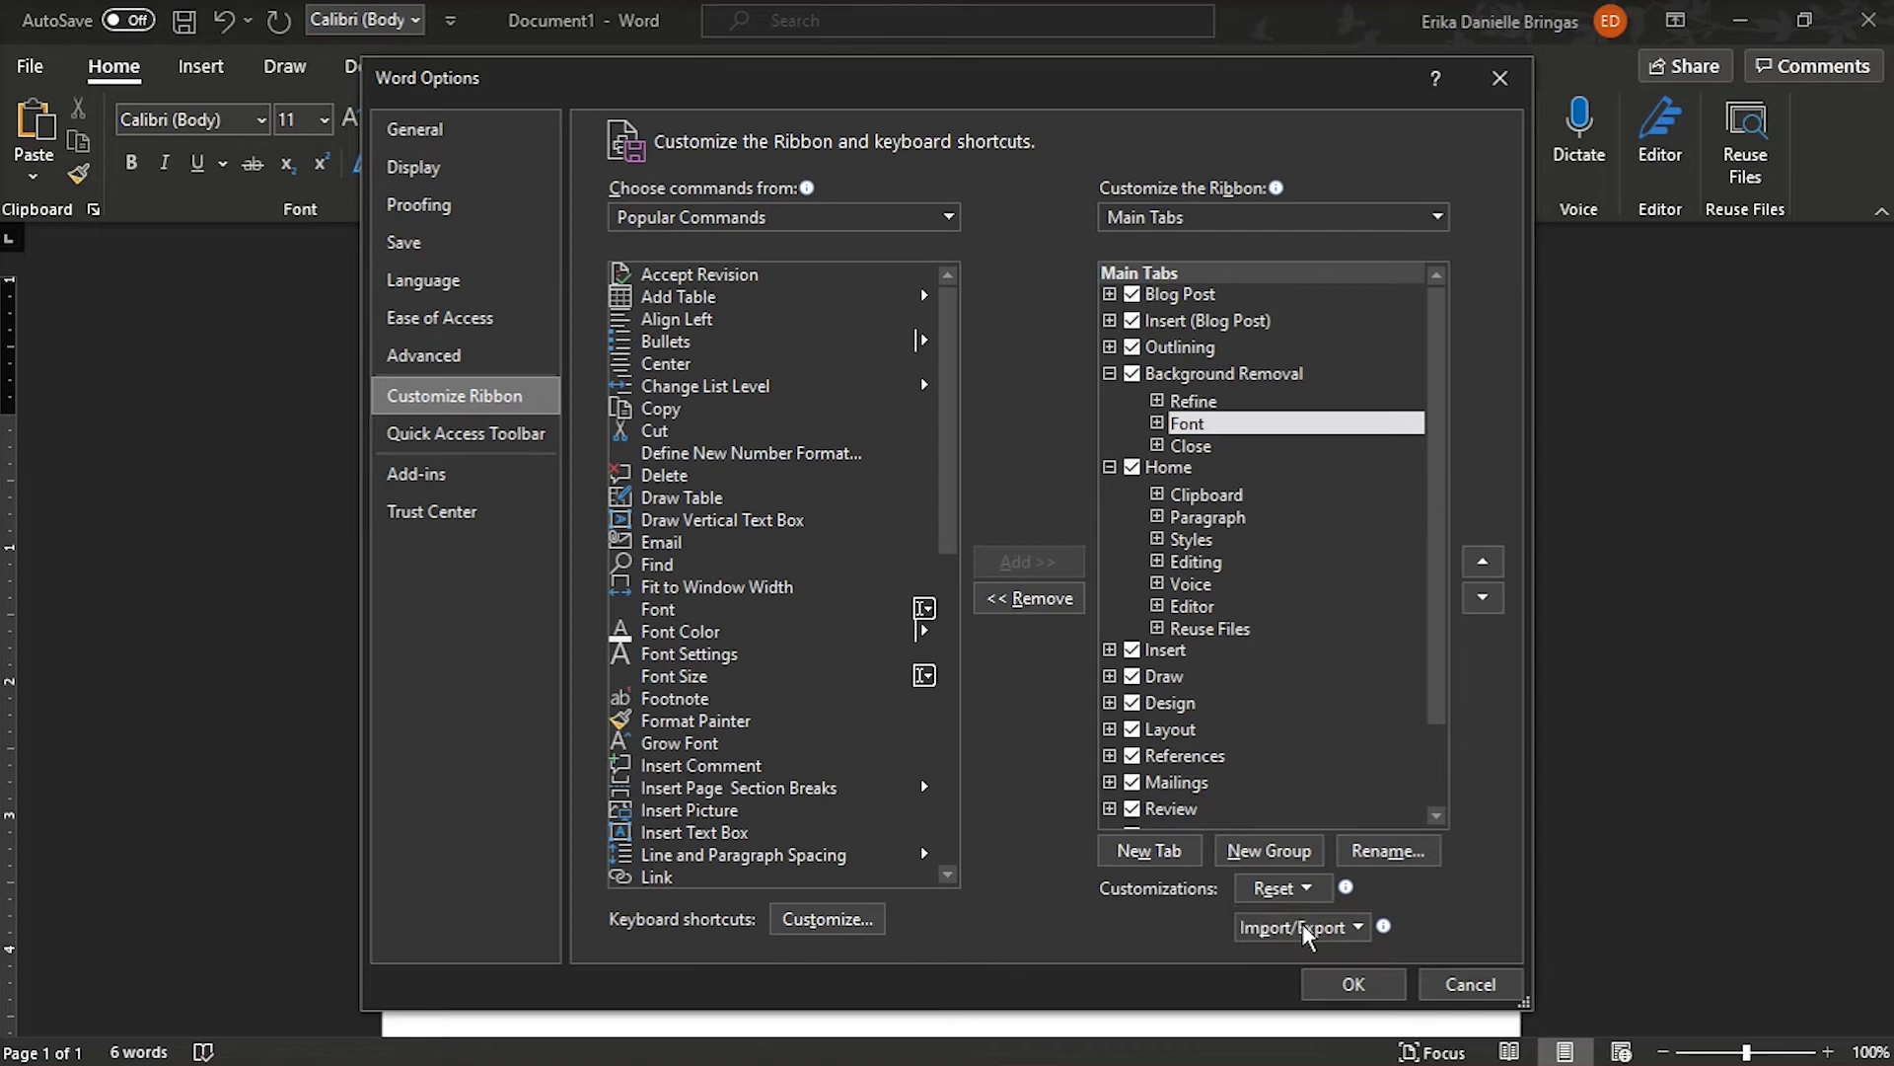
Confirm Word Options with OK to apply the ribbon changes and return to the document
click(1350, 985)
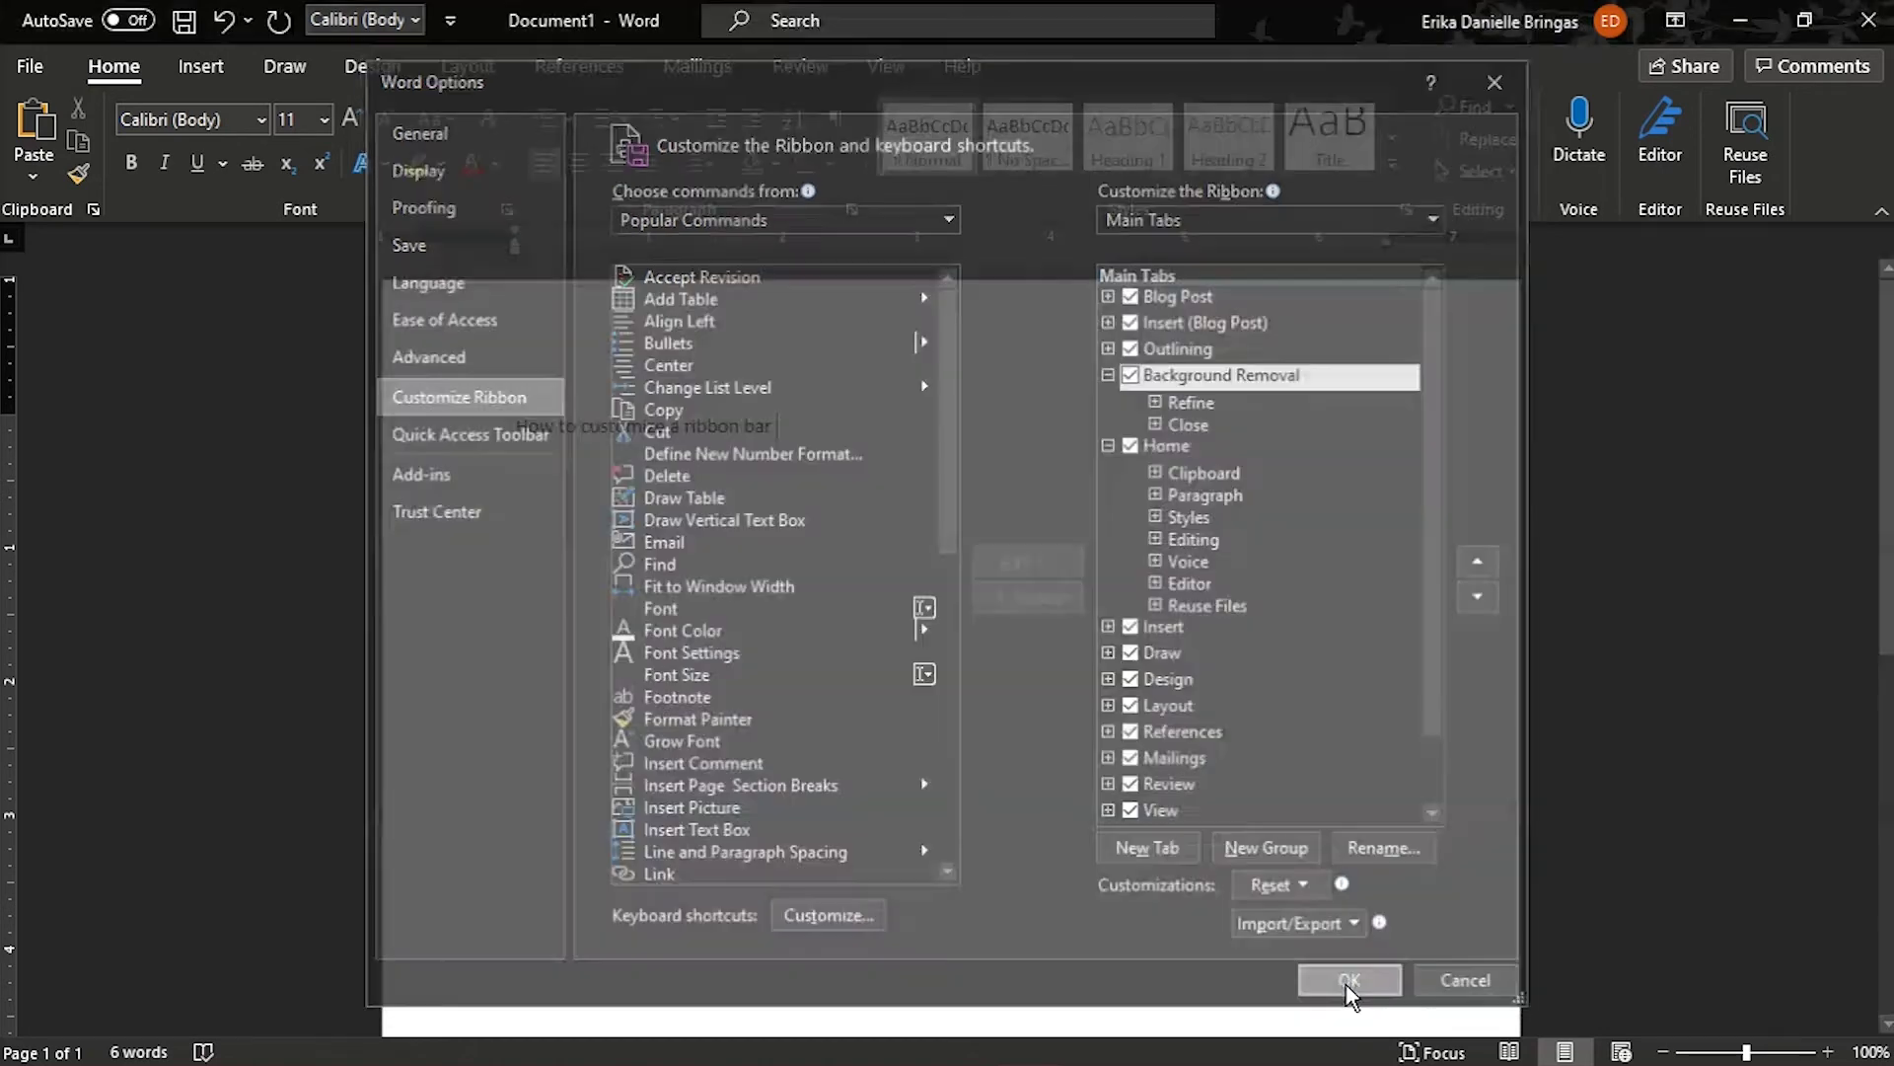